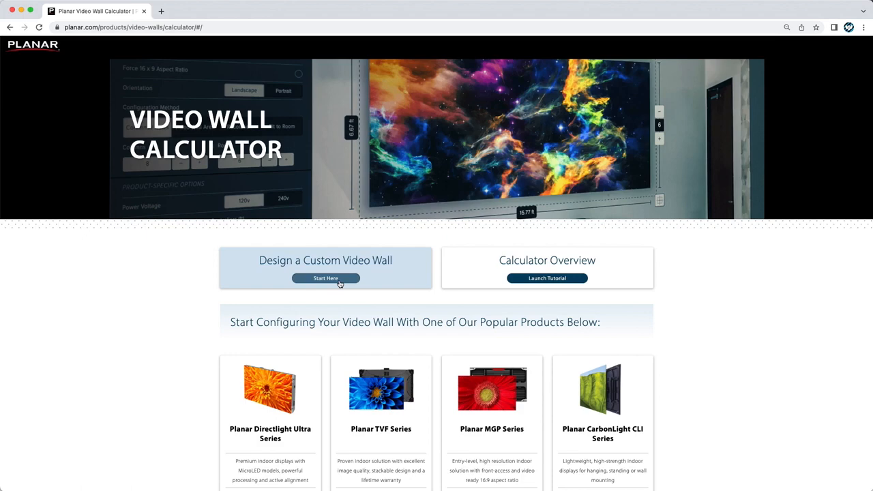
- Look through the popular product series and start designing a custom video wall
scroll(344, 302, down, 5)
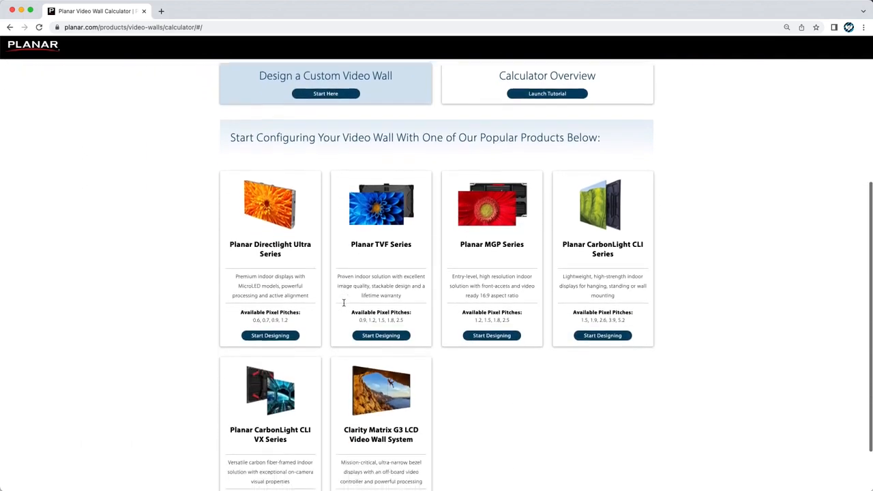
scroll(344, 303, down, 2)
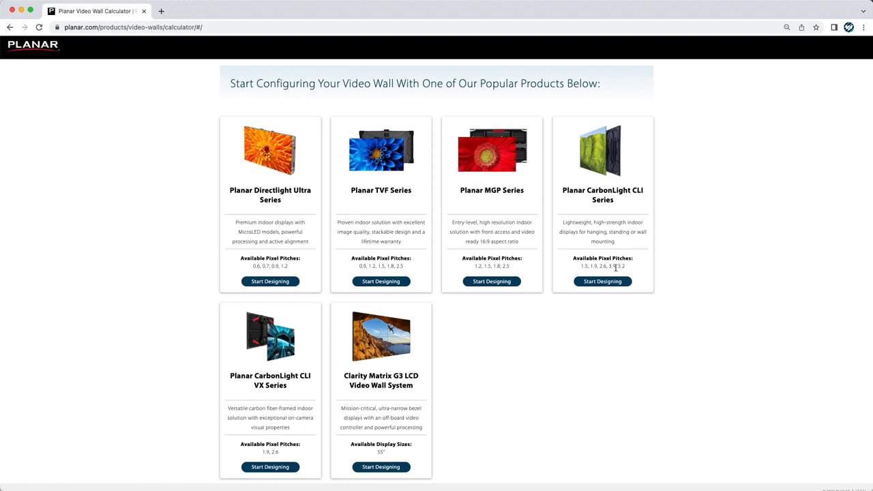
scroll(629, 266, up, 6)
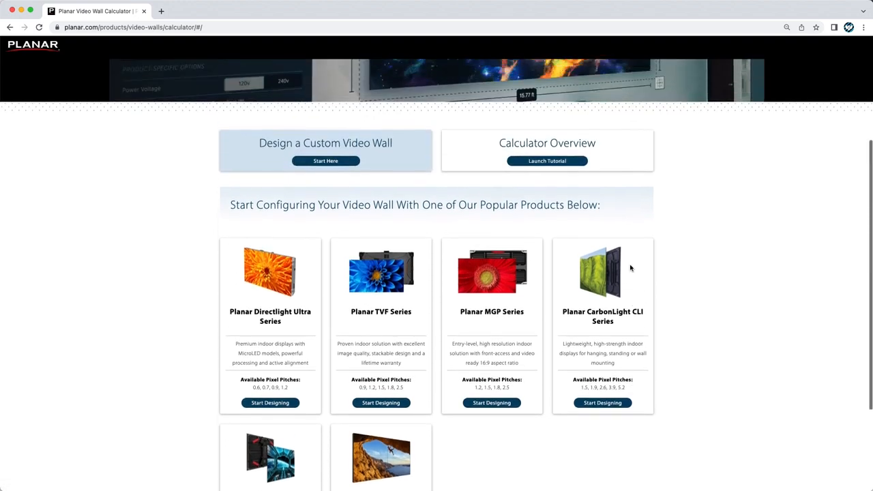
click(331, 256)
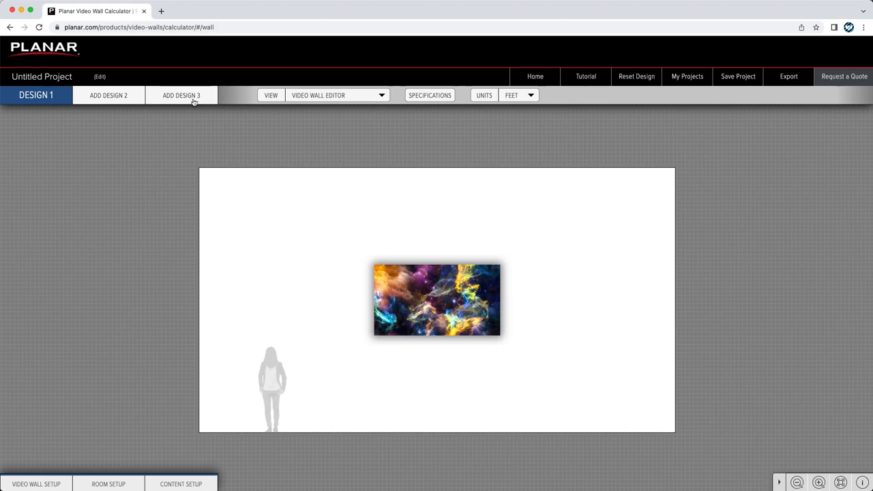
- View the design drawing, power cabling and video cabling diagrams of Design 1, ending back at the video wall editor
click(353, 100)
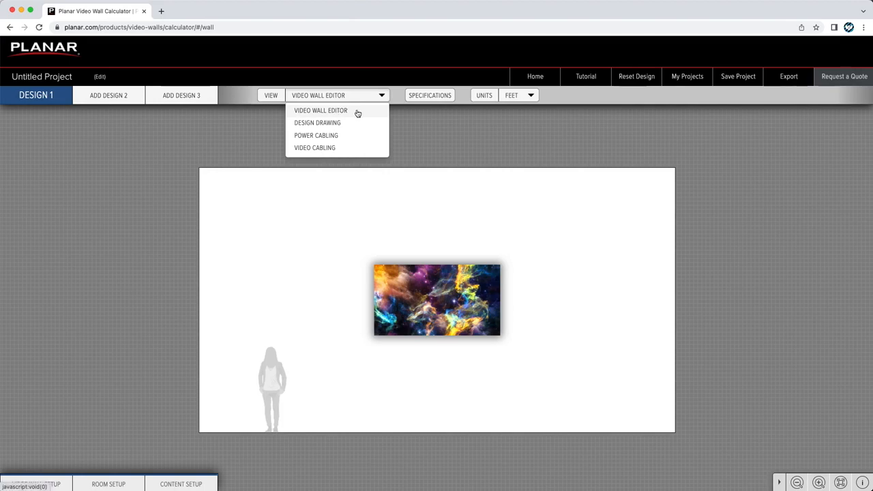
click(355, 122)
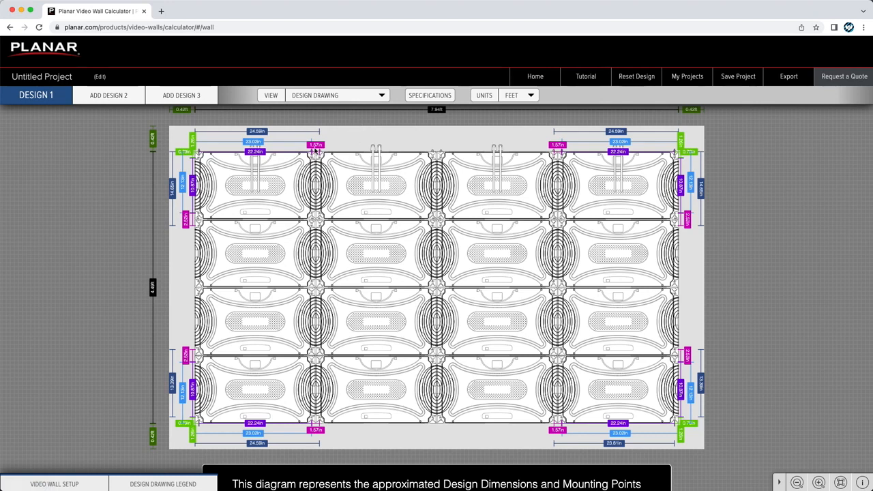
click(381, 95)
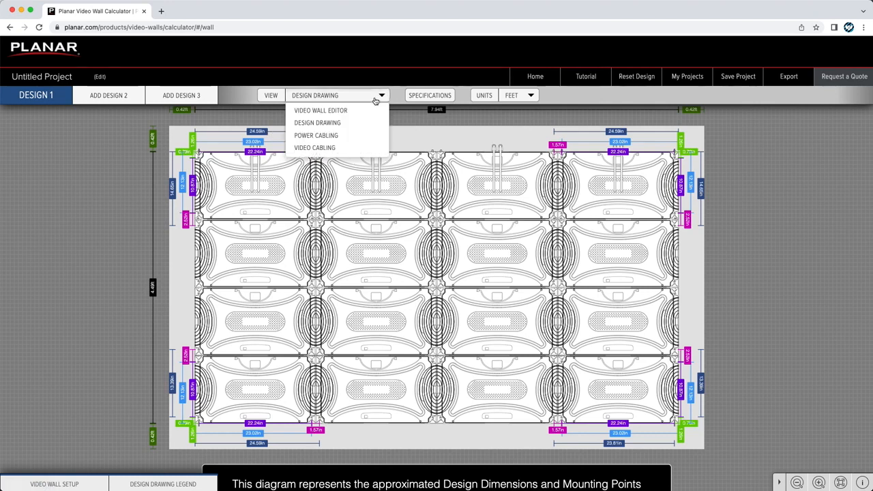
click(363, 135)
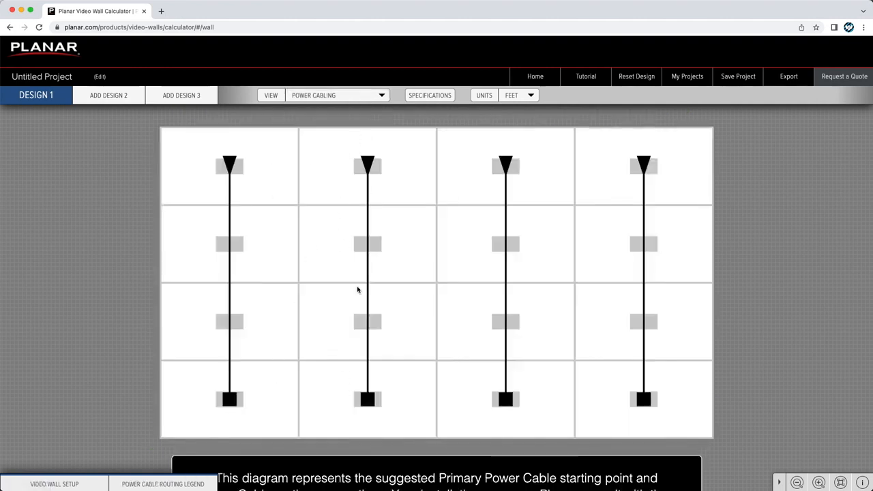
click(376, 97)
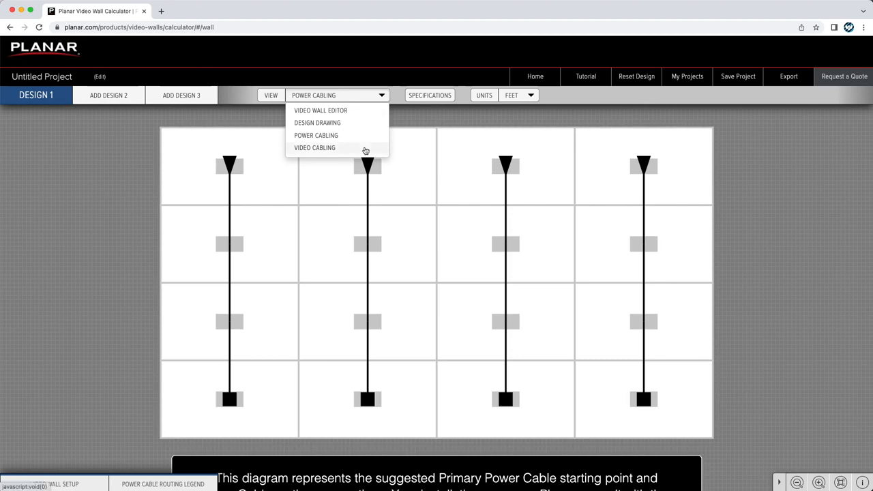
click(365, 149)
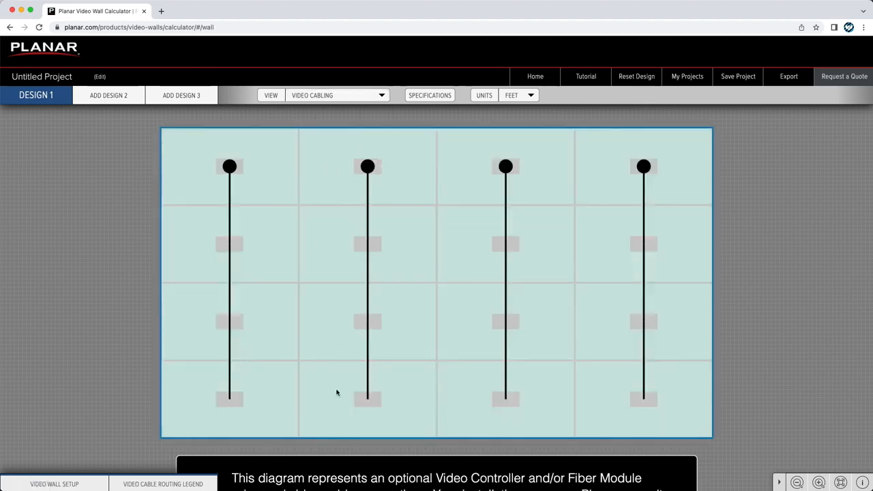
click(382, 99)
click(358, 114)
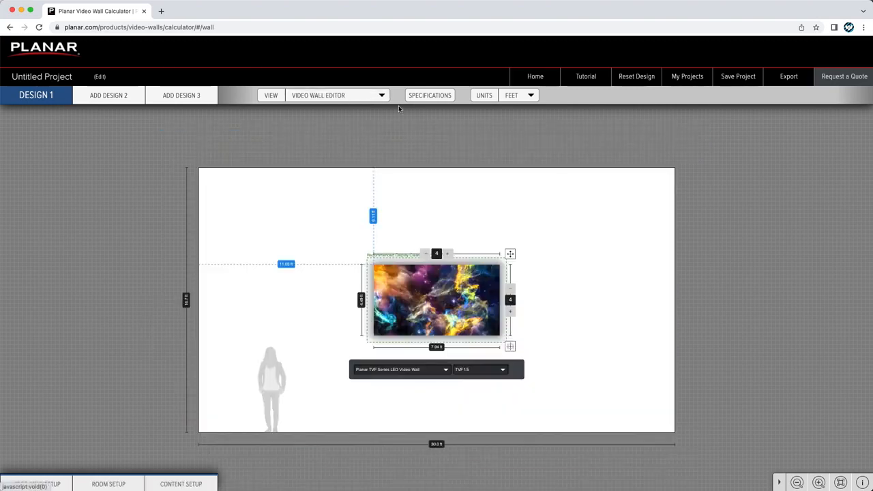
- Review the full specification data for Design 1, close it, and choose feet as the measurement units
click(430, 96)
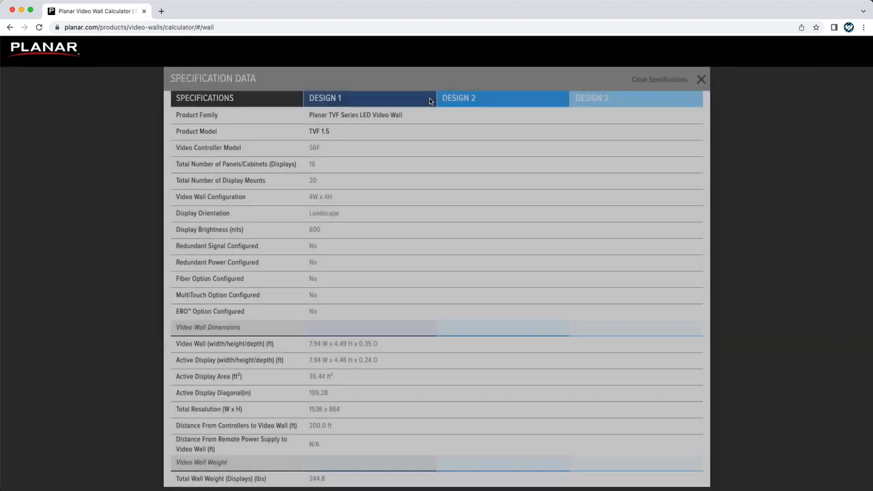
scroll(366, 228, down, 10)
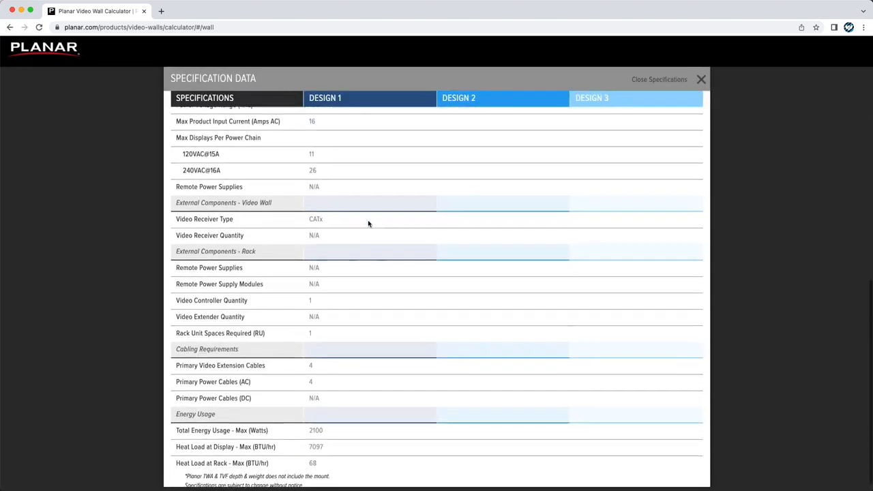
scroll(368, 223, up, 10)
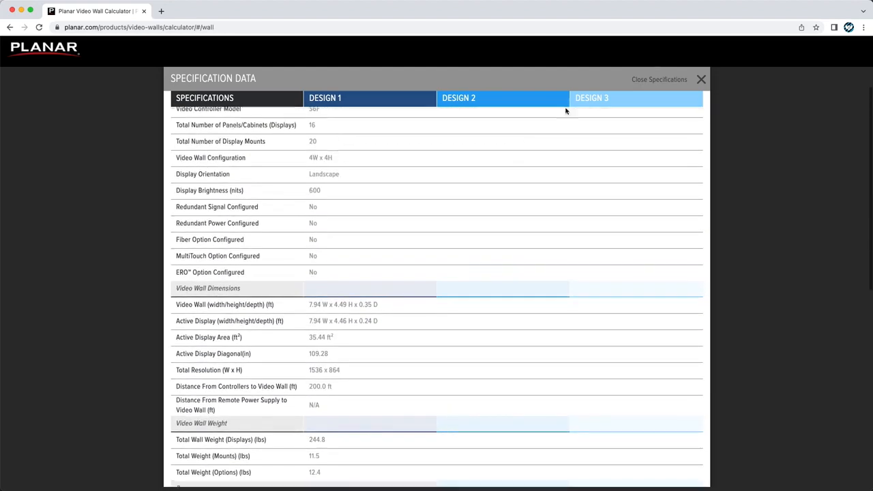
click(701, 80)
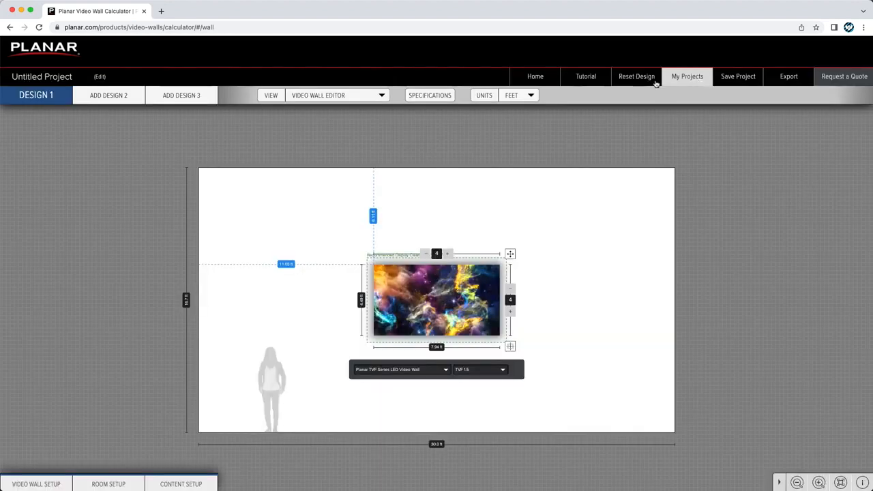
click(519, 96)
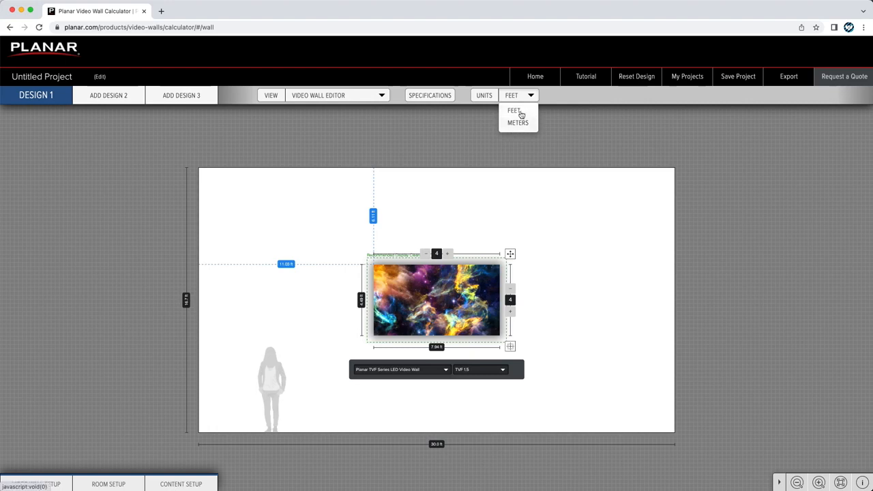
click(519, 111)
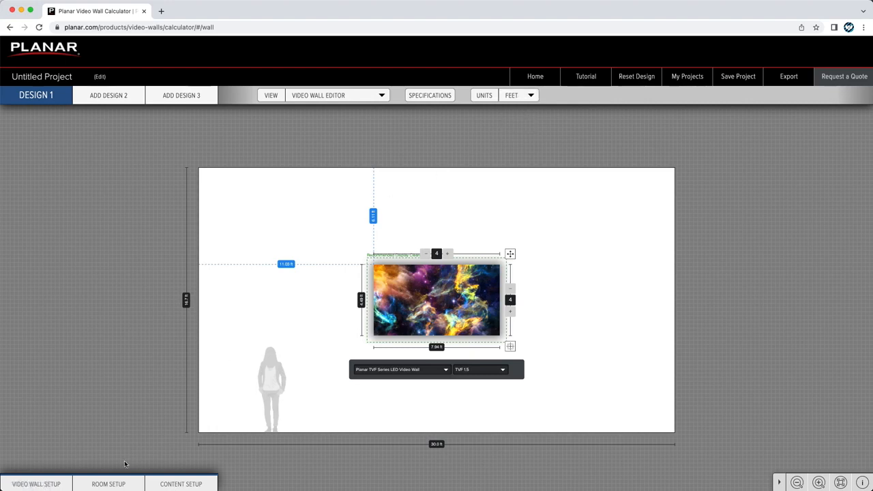
- Look over the video wall, room and content setup options, leaving them all closed
click(53, 481)
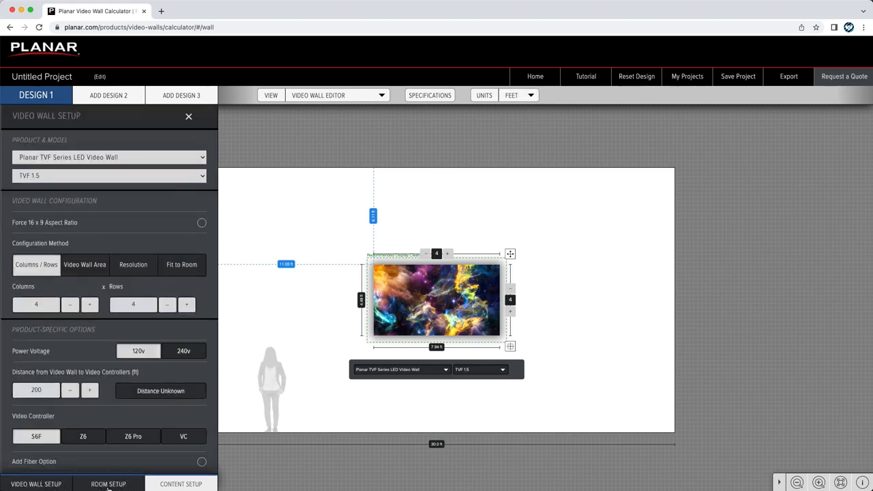
click(107, 485)
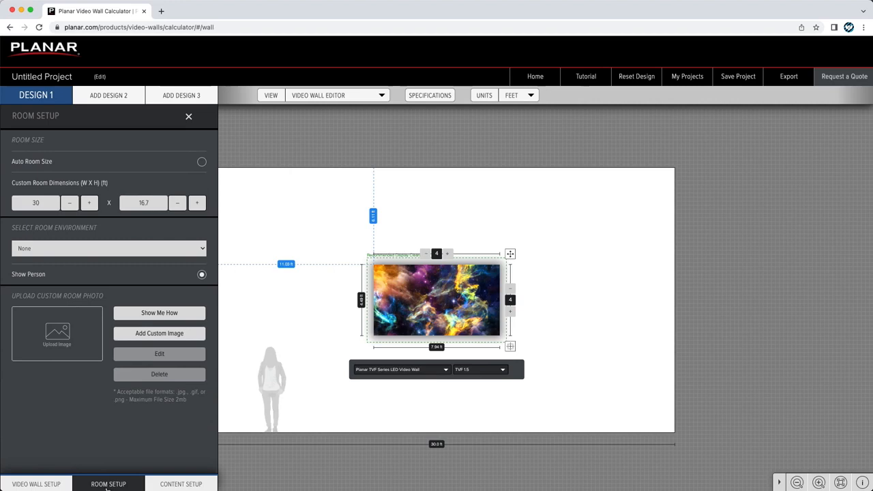
click(164, 486)
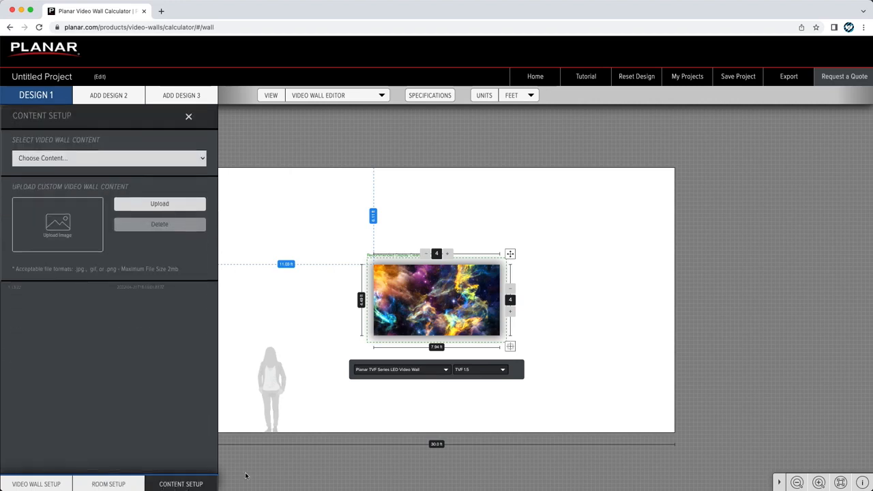
click(275, 471)
click(170, 481)
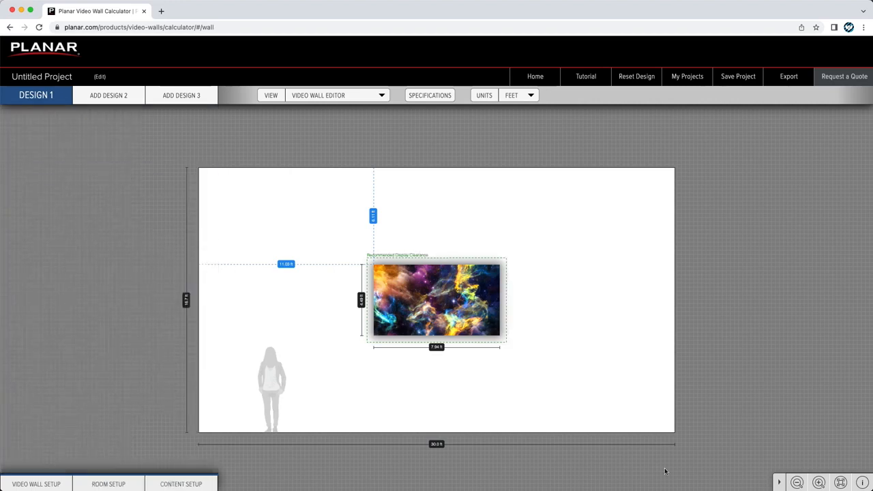
- Zoom the room view out and back in, and fit the whole room to the screen
click(796, 482)
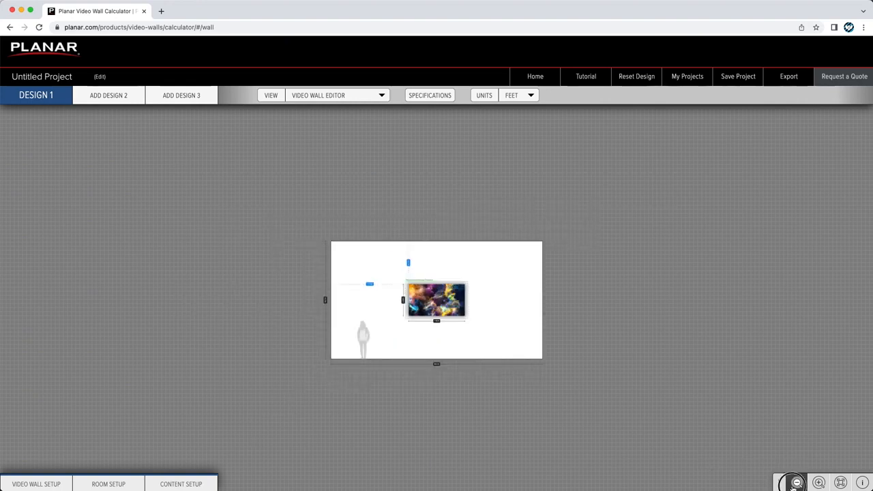
click(796, 483)
click(823, 484)
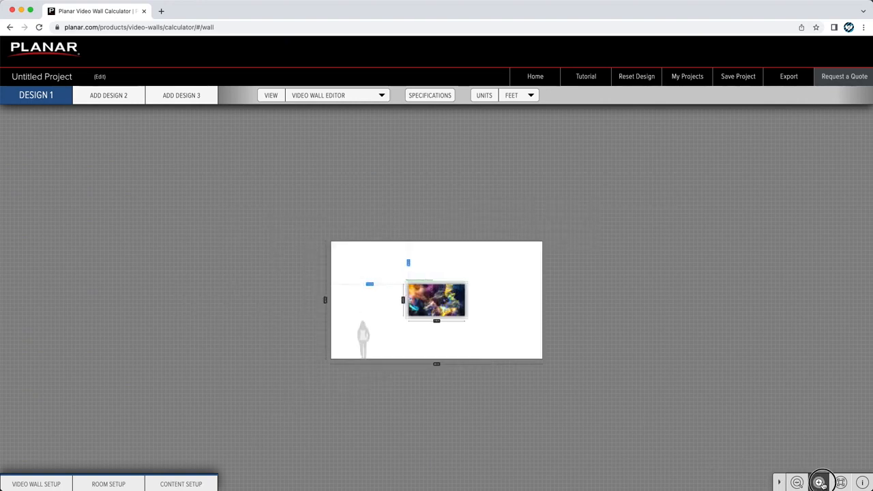
click(822, 484)
click(823, 484)
click(822, 485)
click(840, 484)
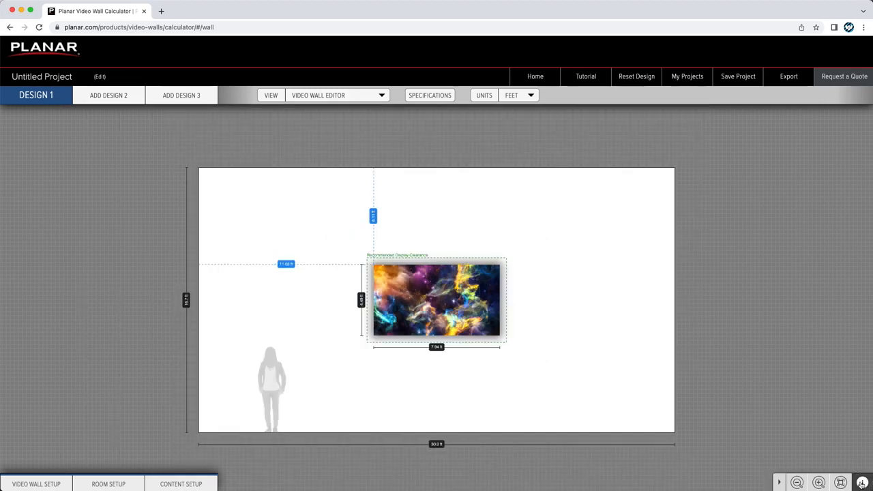
- Toggle the dimension and display clearance annotations, leaving them hidden around the video wall and room
click(862, 483)
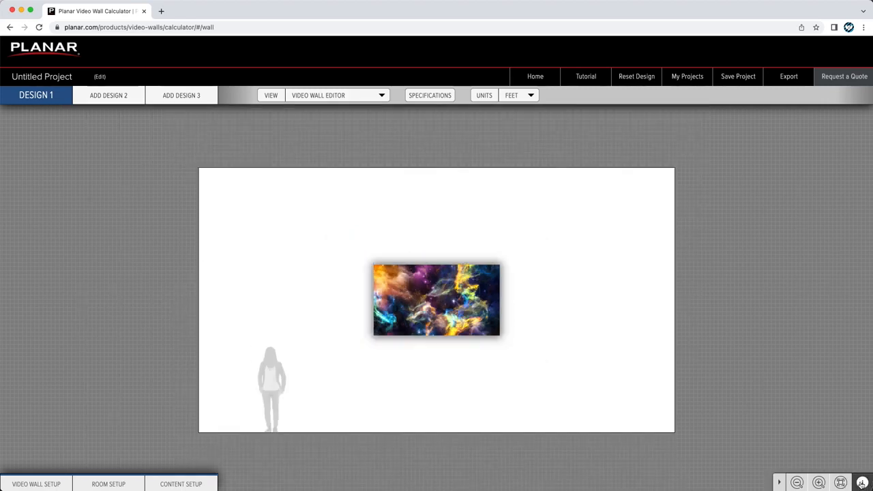
click(862, 483)
click(863, 483)
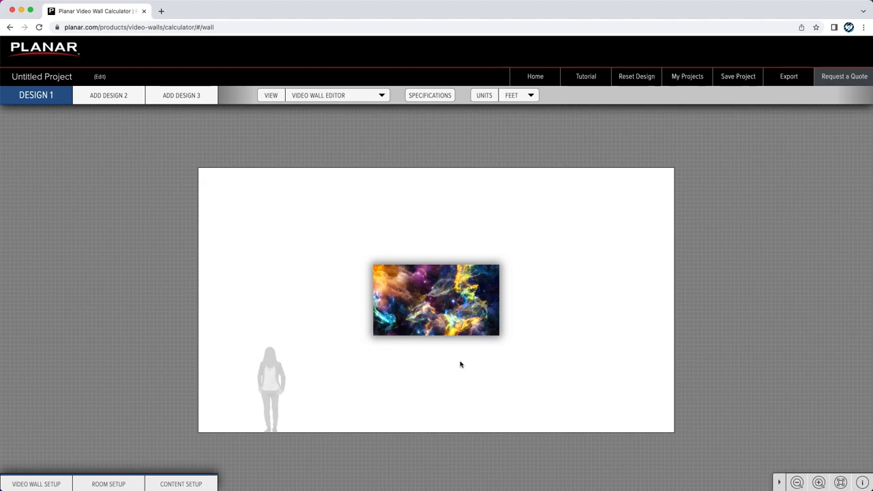
- Select the video wall in the room and increase its width to 8 columns
click(462, 296)
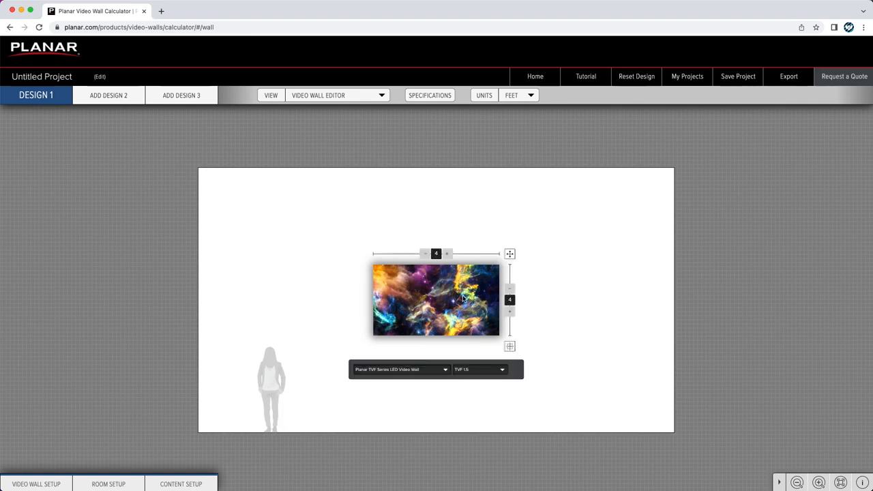
click(549, 298)
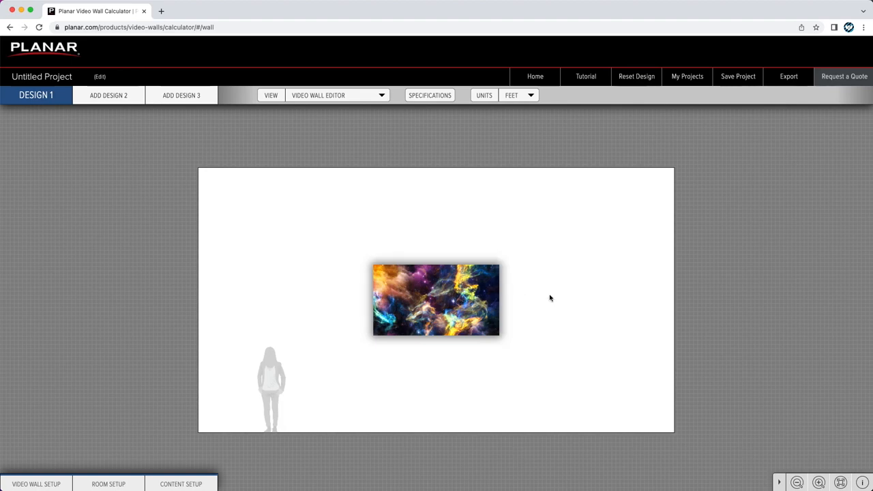
click(450, 298)
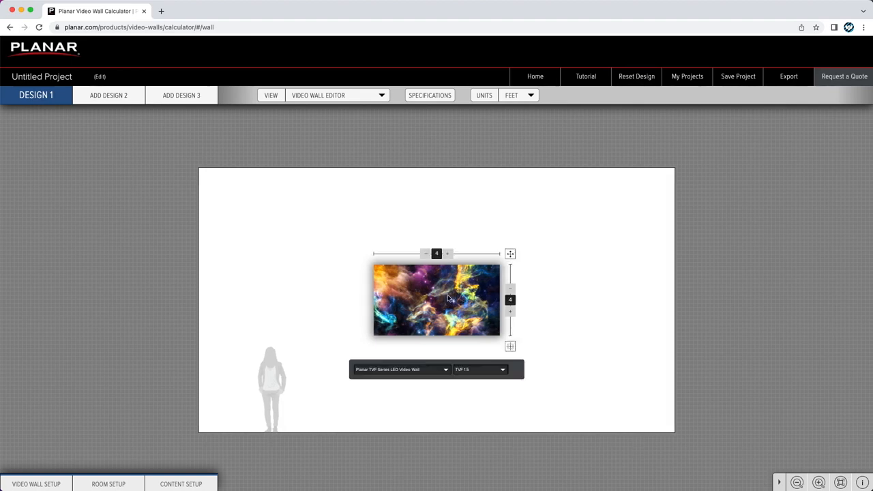
click(448, 253)
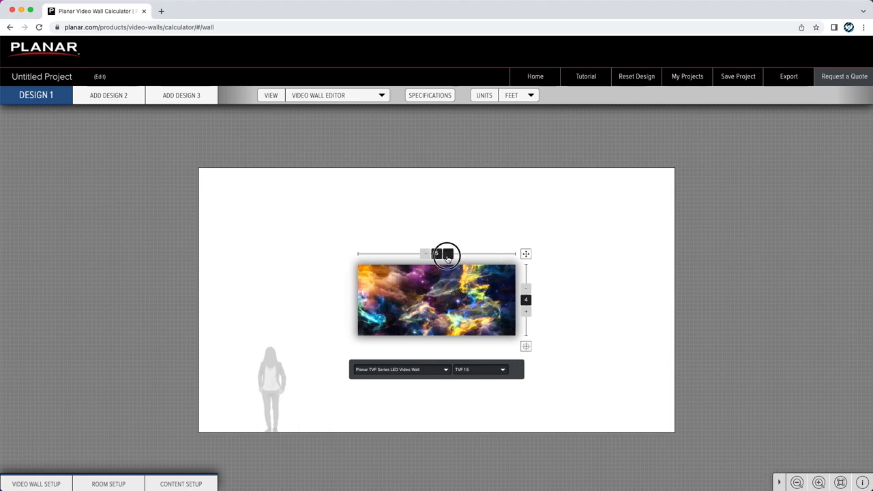
click(447, 254)
click(447, 253)
click(448, 254)
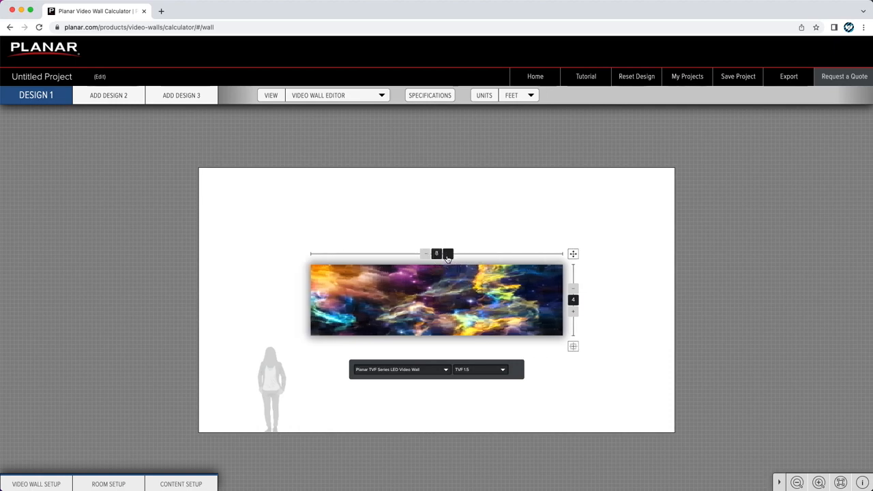
- Adjust the video wall's height to 6 rows, trying 8 rows first
click(573, 311)
click(573, 311)
click(573, 311)
click(573, 311)
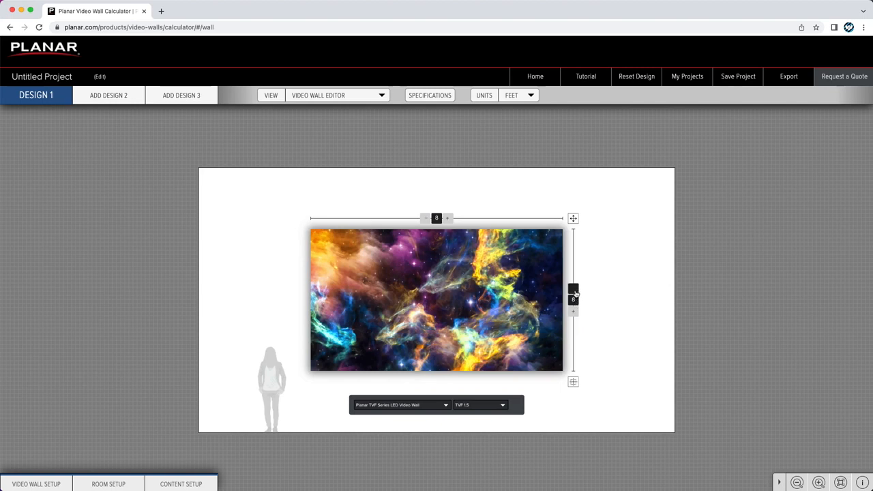
click(574, 289)
click(573, 289)
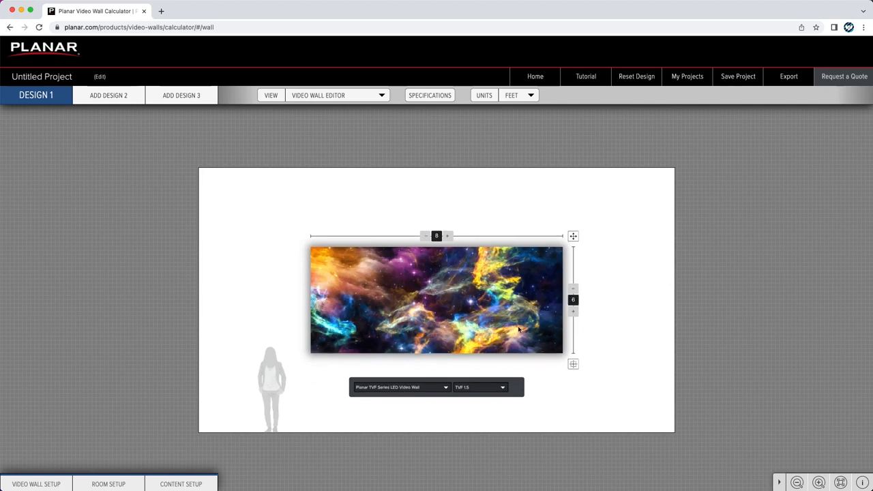
- Change the video wall's product to Planar Directlight Ultra Series LED Video Wall
click(446, 387)
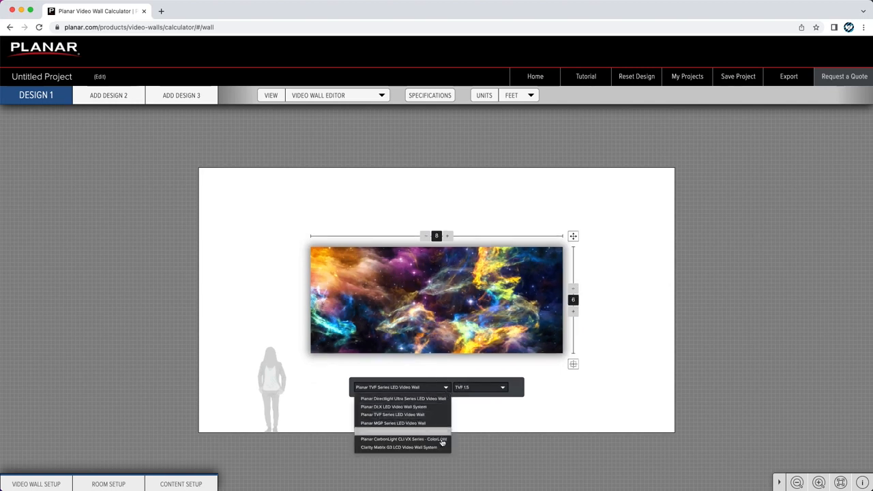
click(437, 401)
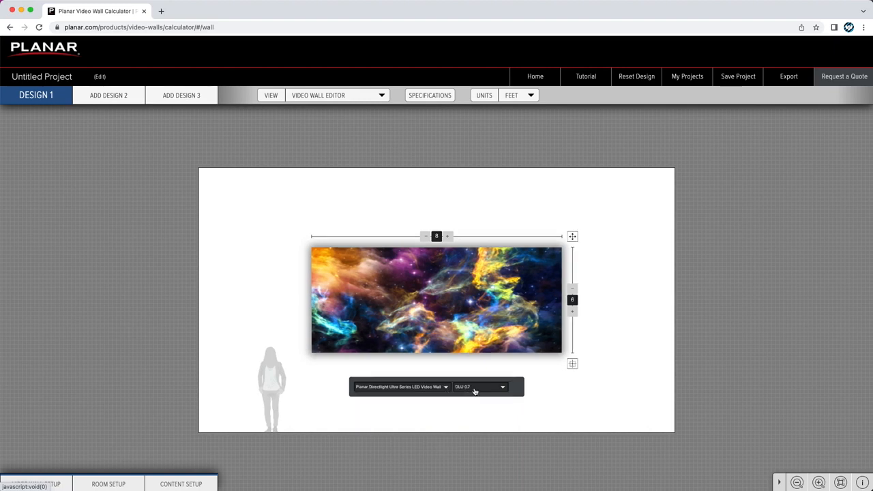
- Select another Planar Directlight Ultra Series model for the Design 1 video wall
click(477, 387)
click(475, 416)
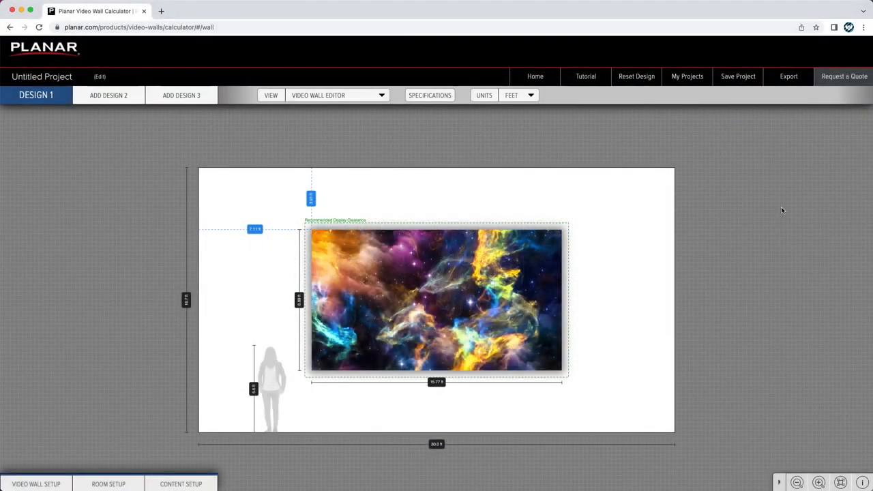
- Add Design 2 and set its video wall product to Planar TVF Series LED Video Wall, model TVF 0.9
click(99, 101)
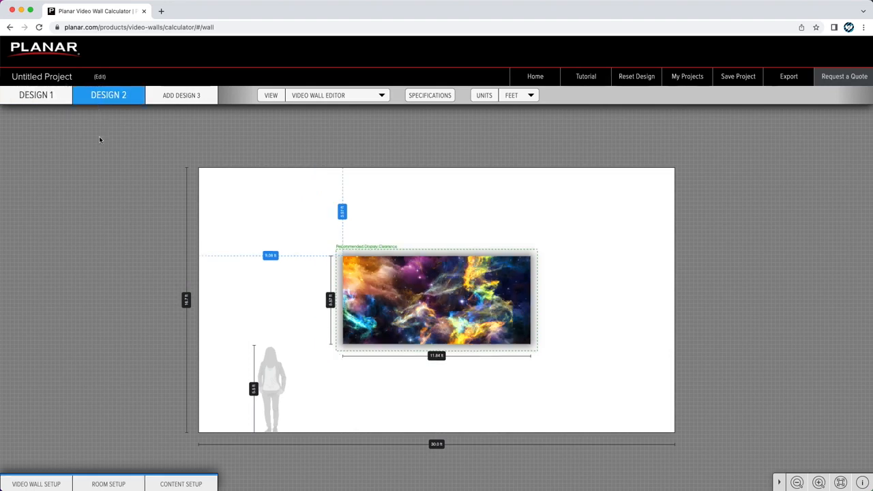
click(65, 484)
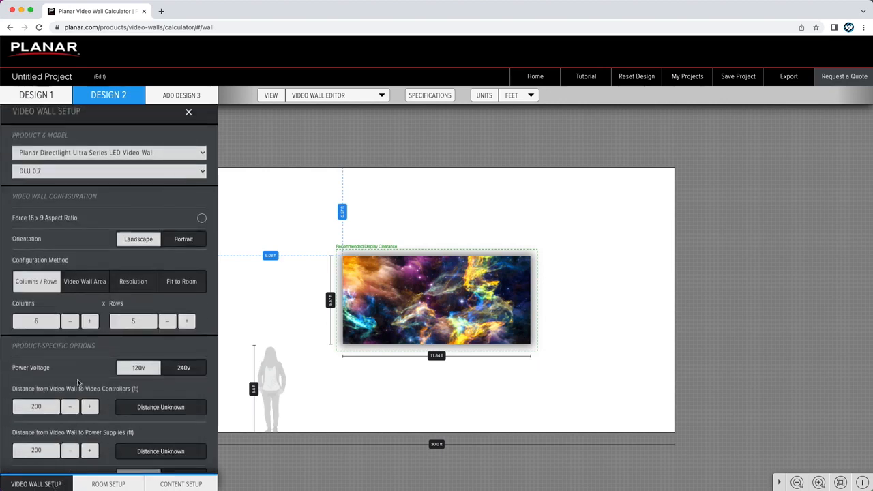
click(116, 153)
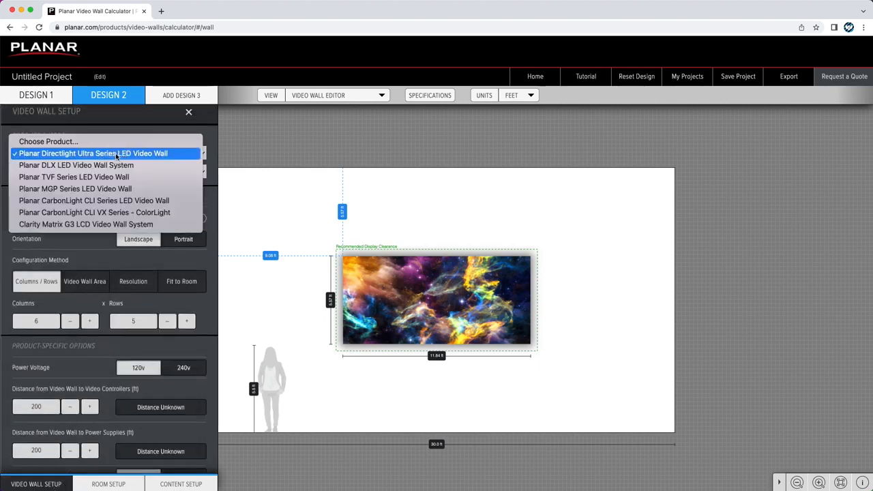
click(112, 177)
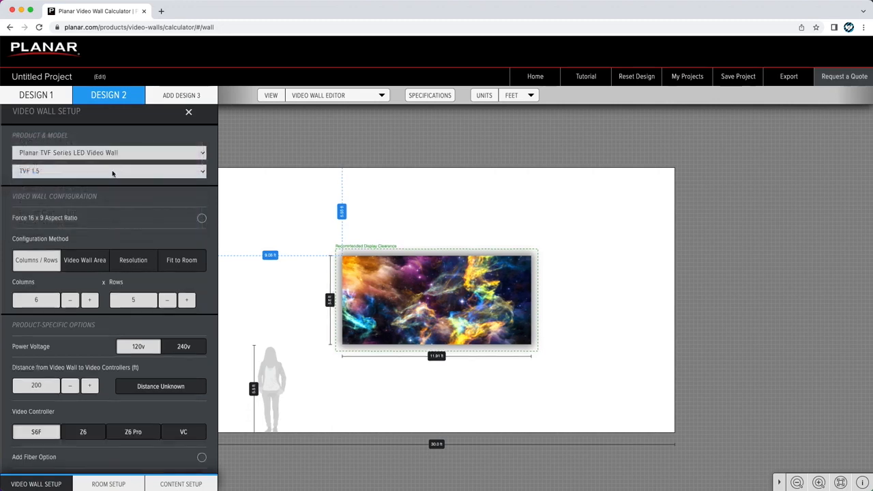
click(112, 170)
click(116, 148)
- Force a 16 x 9 aspect ratio on Design 2's video wall and increase it to 8 columns
click(201, 218)
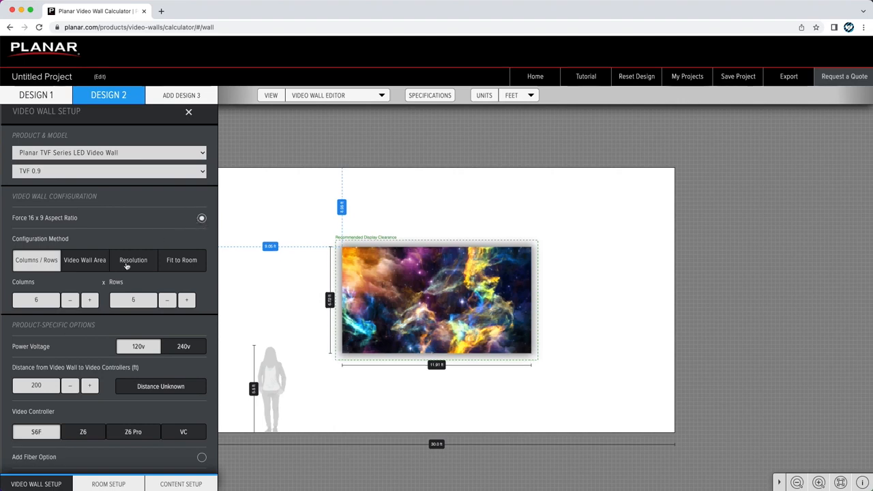
click(89, 300)
click(89, 301)
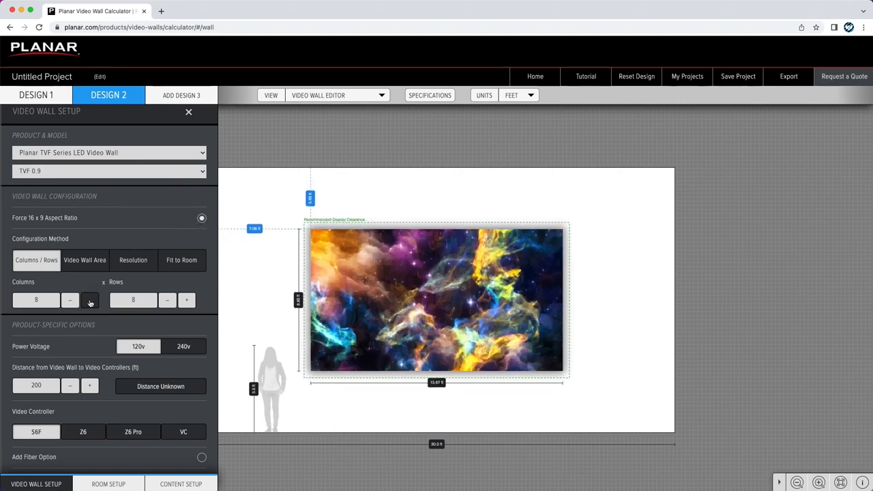
- Configure Design 2's product-specific options with a 150 ft distance to the video controllers, the Z6 Pro controller and the fiber option
scroll(82, 382, down, 3)
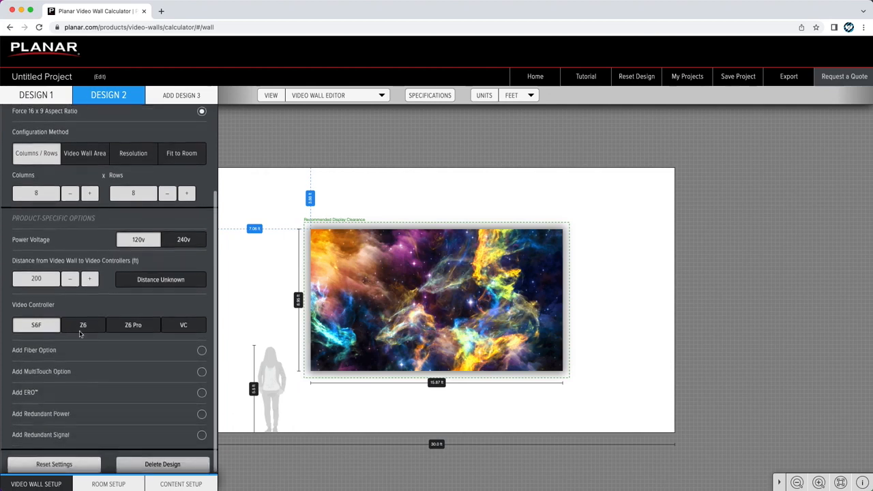
drag(47, 276, 21, 276)
text(1)
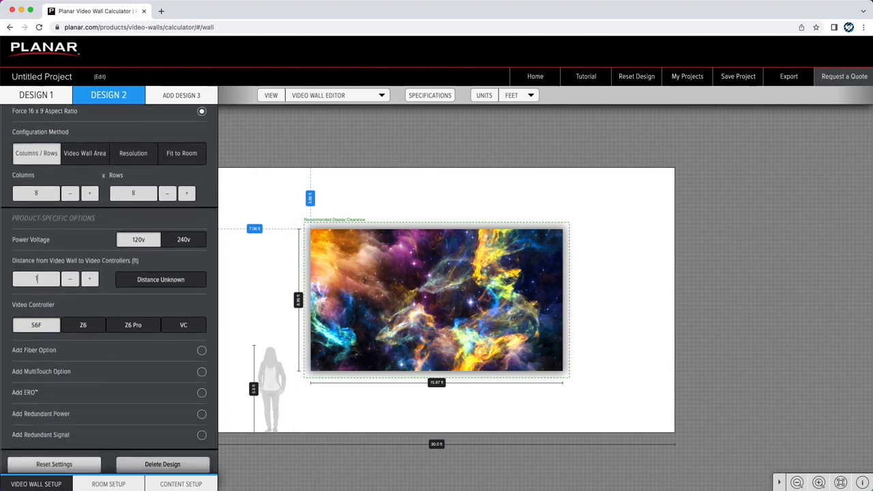
text(50)
click(129, 327)
click(201, 350)
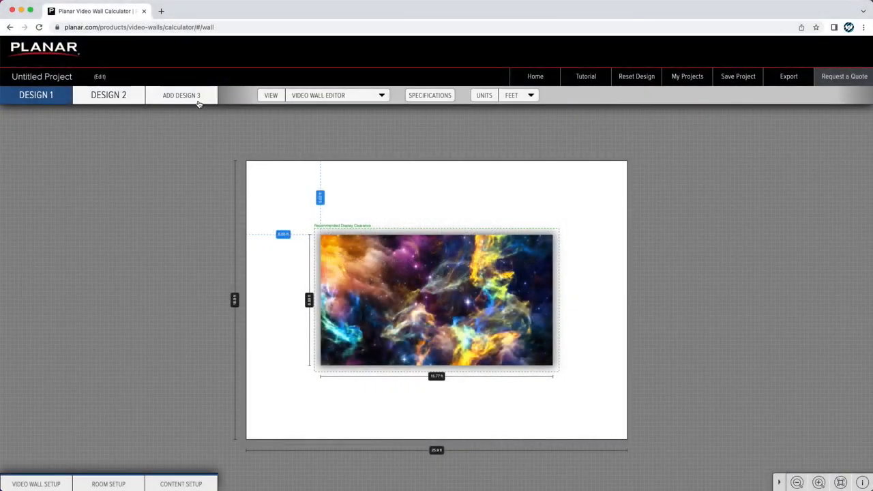
- Add Design 3 and replace its automatic room size with custom dimensions of 30 by 16.9 ft
click(197, 103)
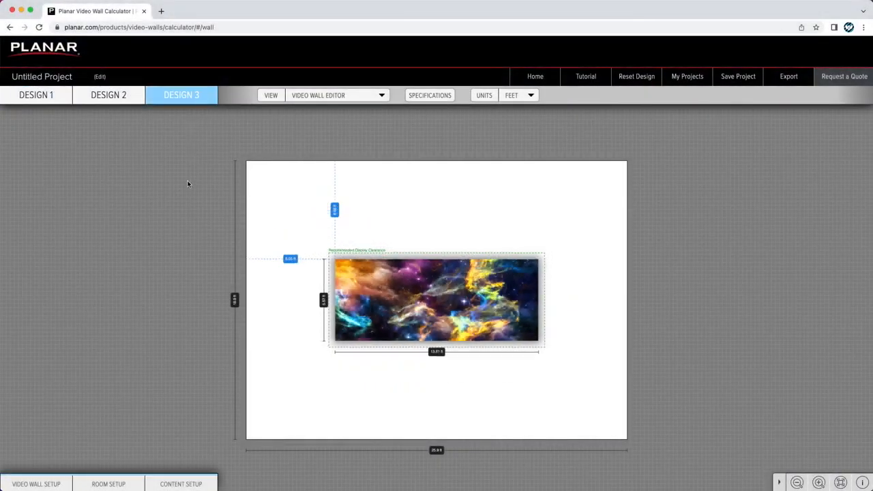
click(127, 483)
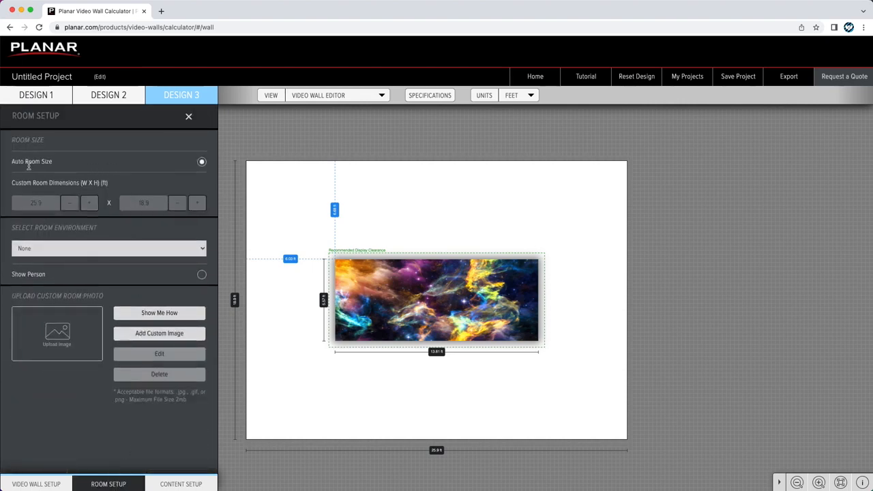
click(201, 162)
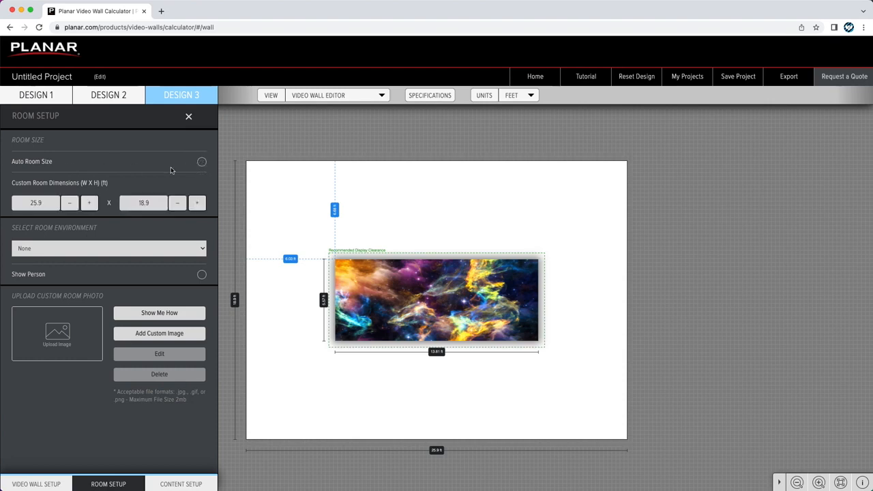
click(40, 202)
drag(40, 202, 20, 200)
text(30)
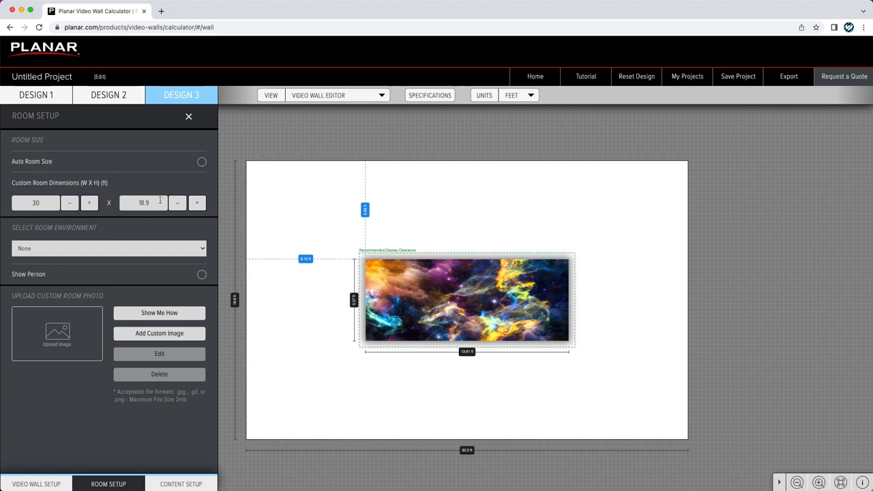
click(181, 206)
click(182, 206)
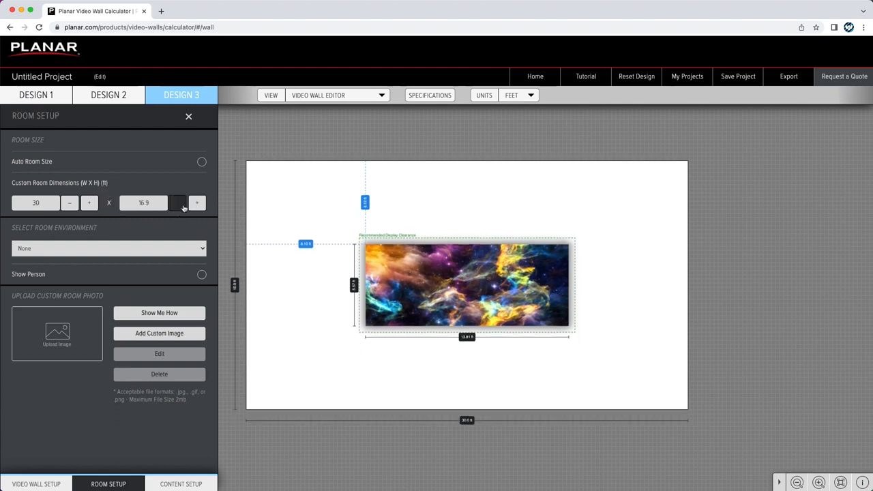
- Try the Conference Room environment with the person shown, and set the environment back to None with the person hidden
click(148, 251)
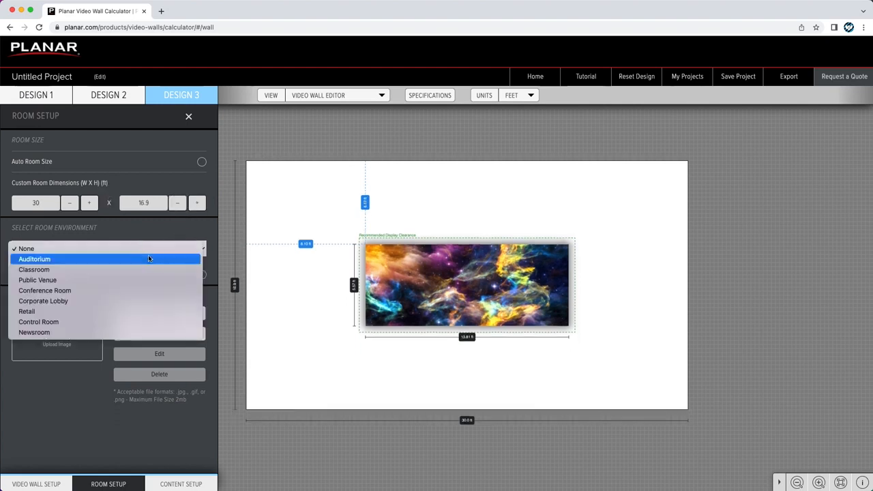
click(143, 297)
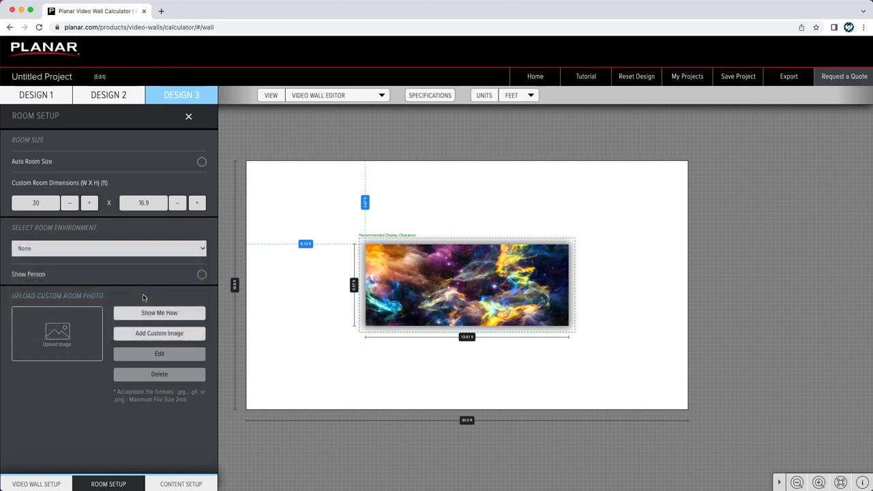
click(201, 274)
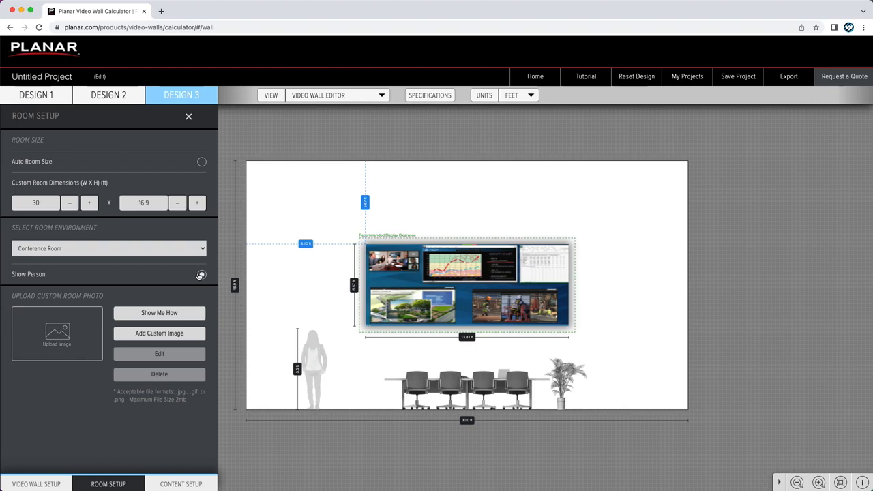
click(201, 274)
click(198, 250)
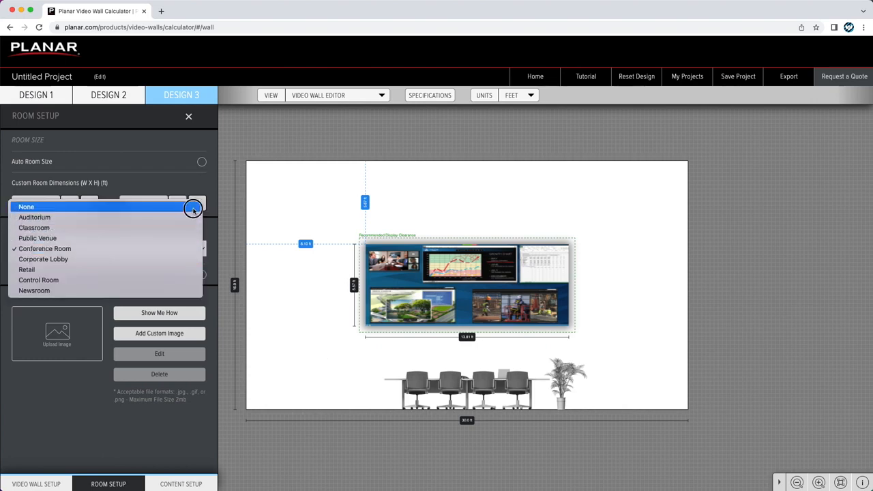
click(193, 208)
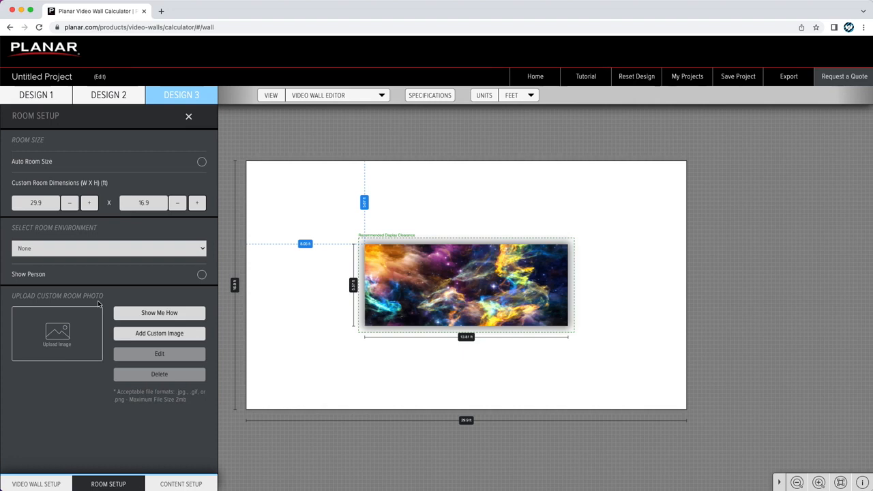
- Upload ConferenceRoom Image.jpg as the custom room photo and set its wall dimensions to 23 by 12.5 ft
click(151, 334)
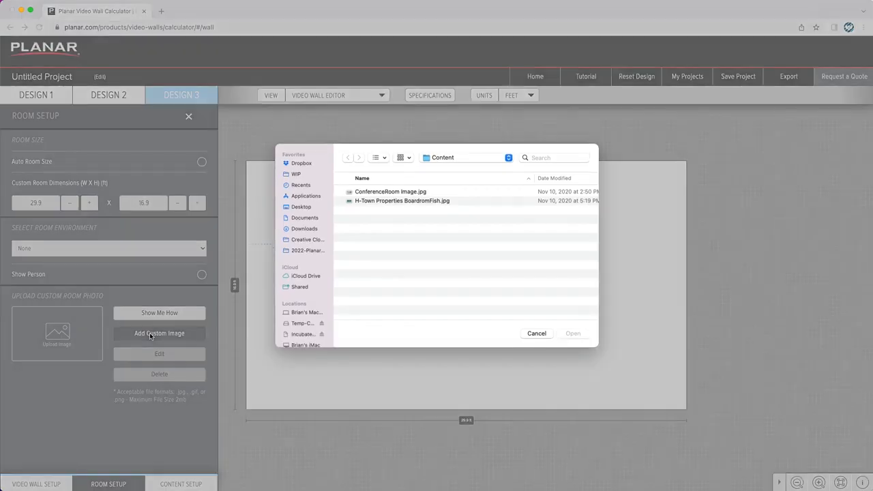
double_click(386, 193)
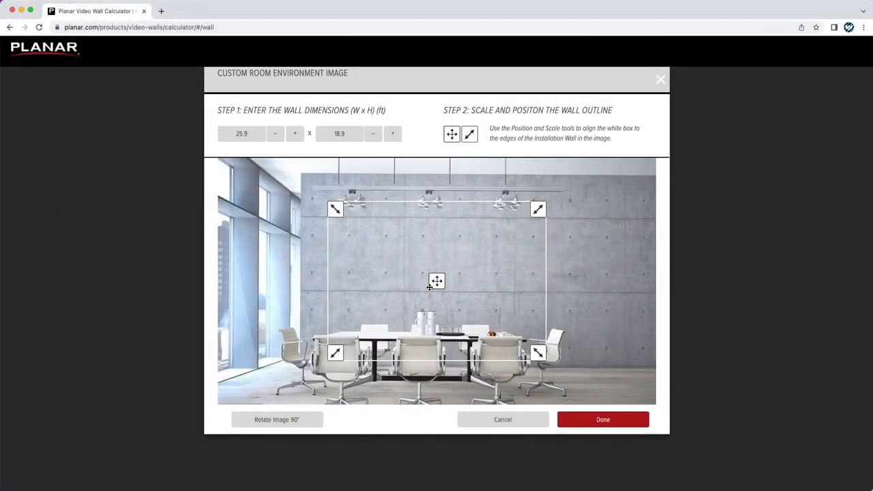
drag(253, 137, 219, 131)
text(23)
key(Tab)
text(12)
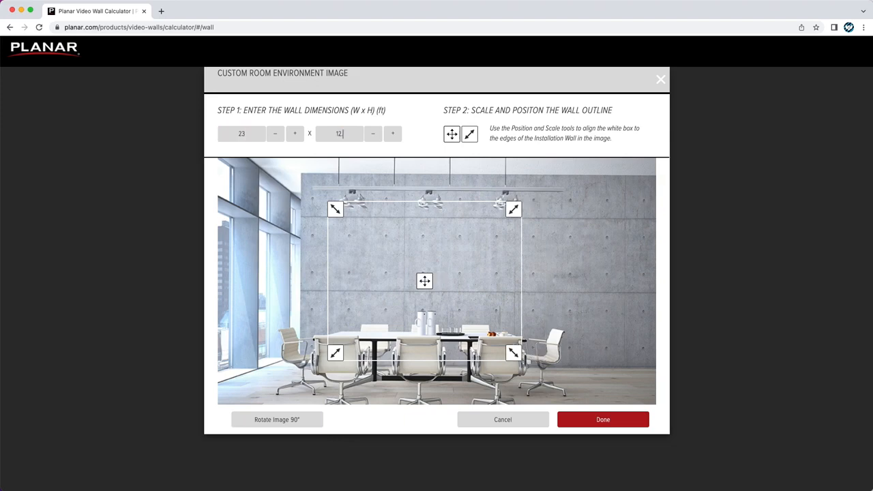
text(.5)
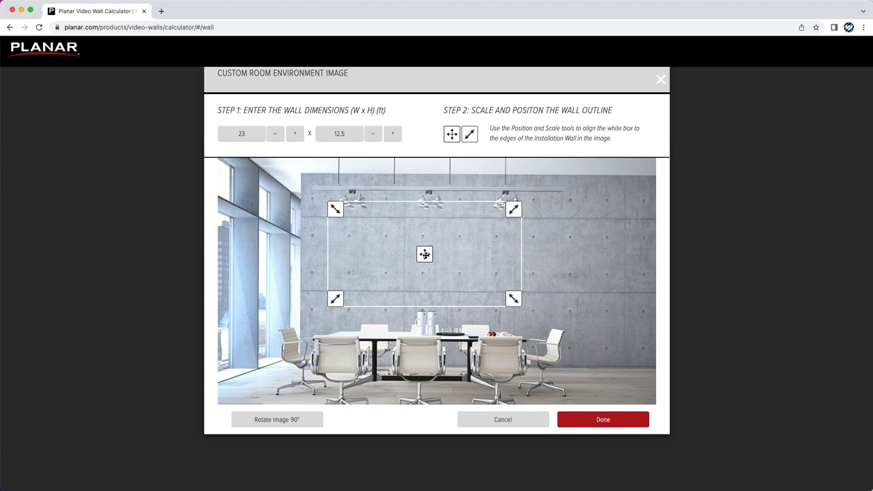
- Position and scale the wall outline to match the edges of the concrete wall in the photo, and apply the custom room image
drag(424, 253, 399, 226)
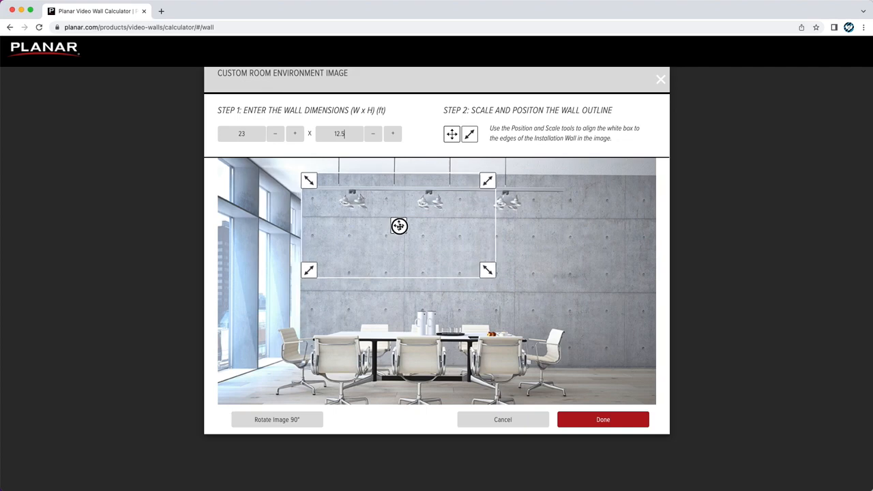
drag(487, 270, 648, 378)
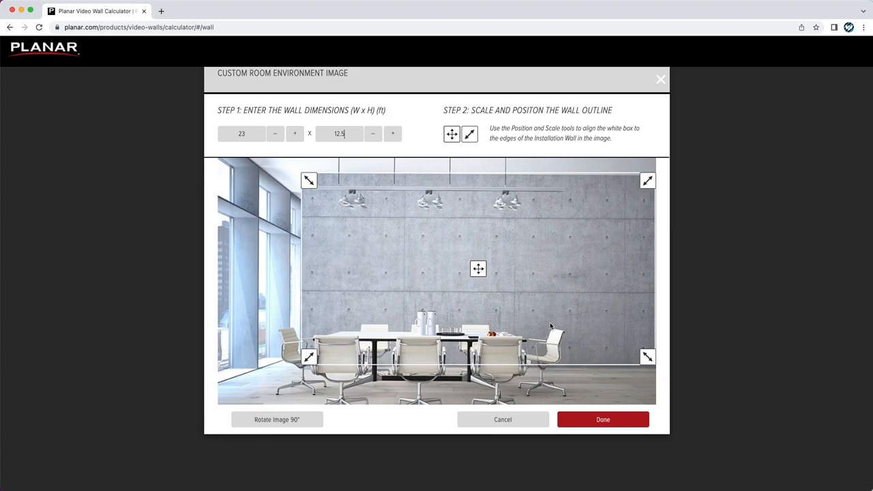
click(582, 421)
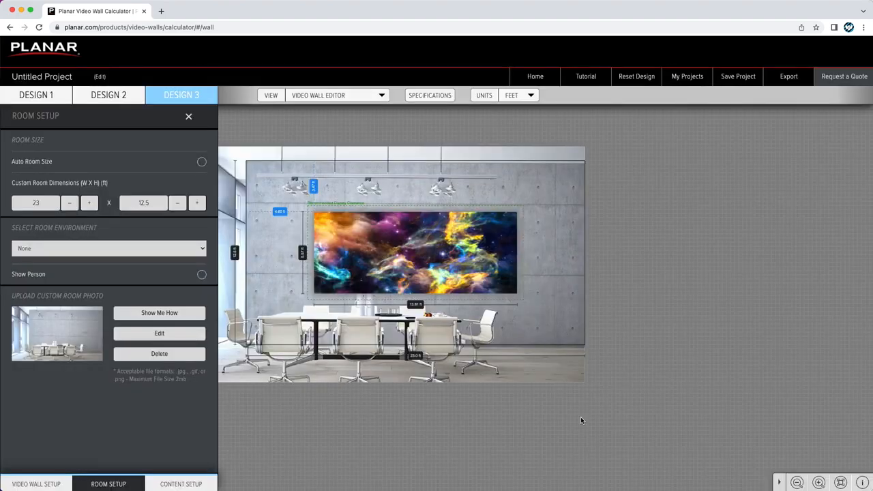
- Move the video wall left and slightly up on the photo's concrete wall, and hide the dimension and clearance annotations
click(474, 265)
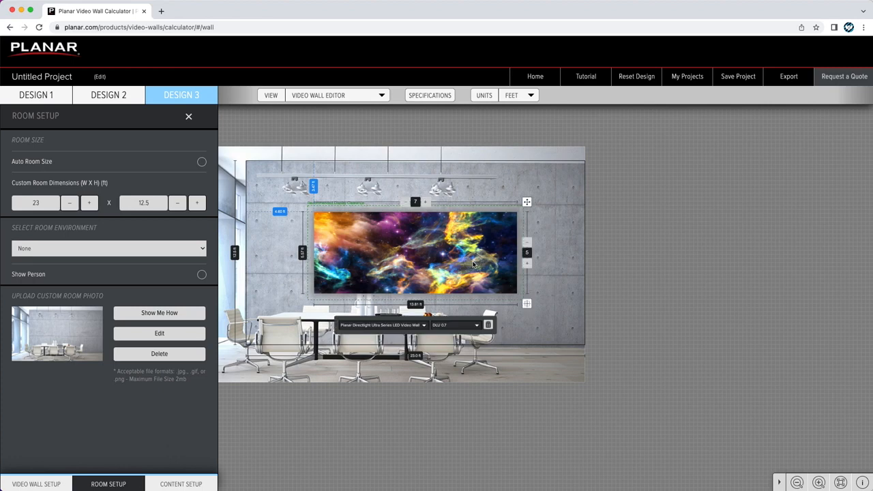
drag(527, 202, 486, 195)
click(534, 228)
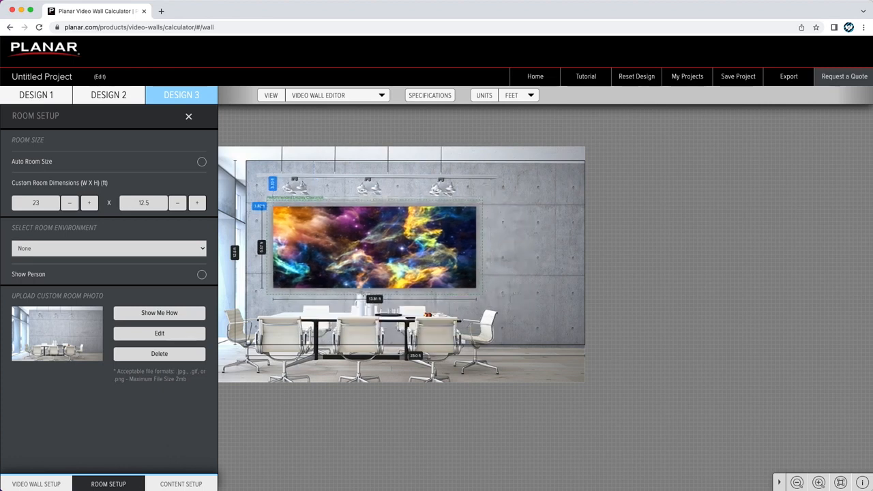
click(862, 483)
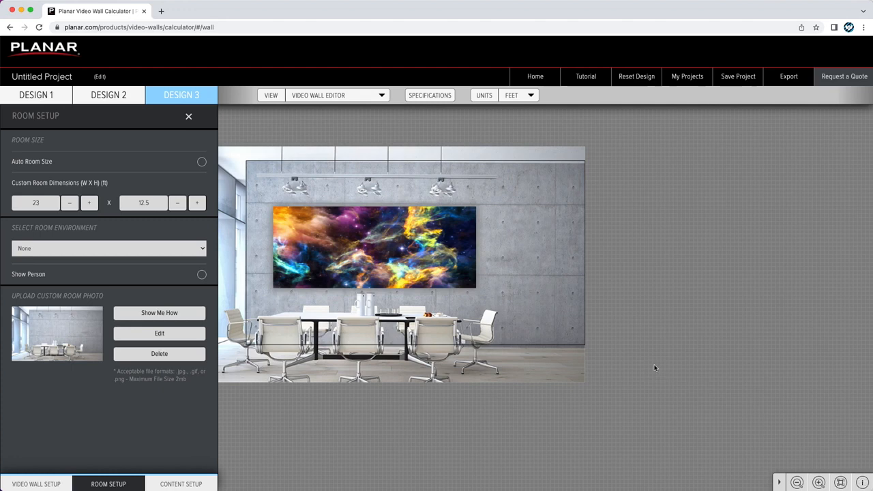
drag(654, 368, 764, 376)
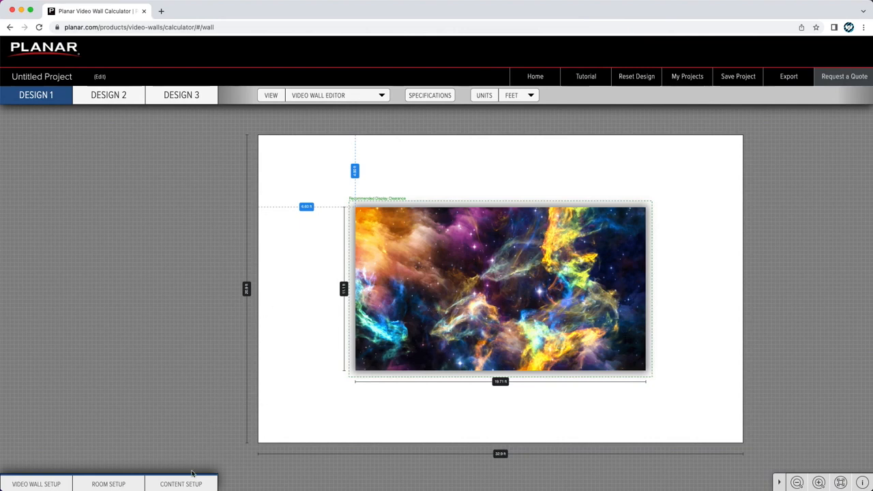
- Try the Corporate Lobby content on Design 1's video wall and delete that content
click(190, 480)
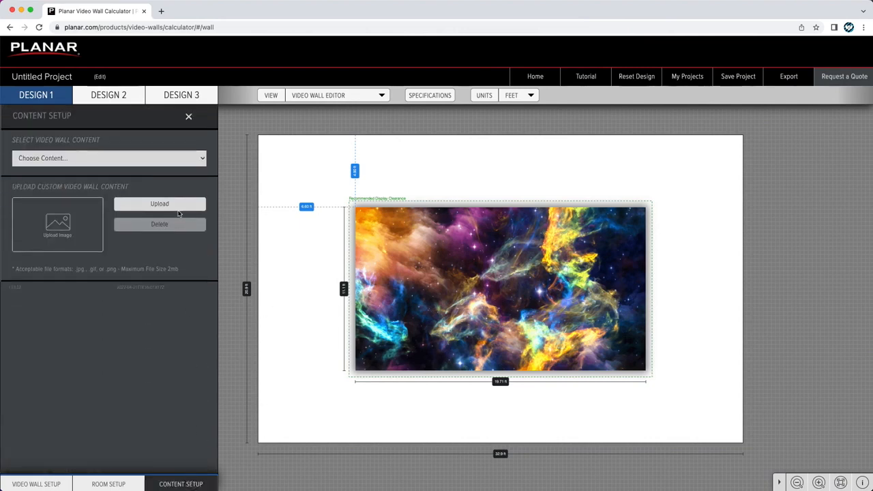
click(172, 158)
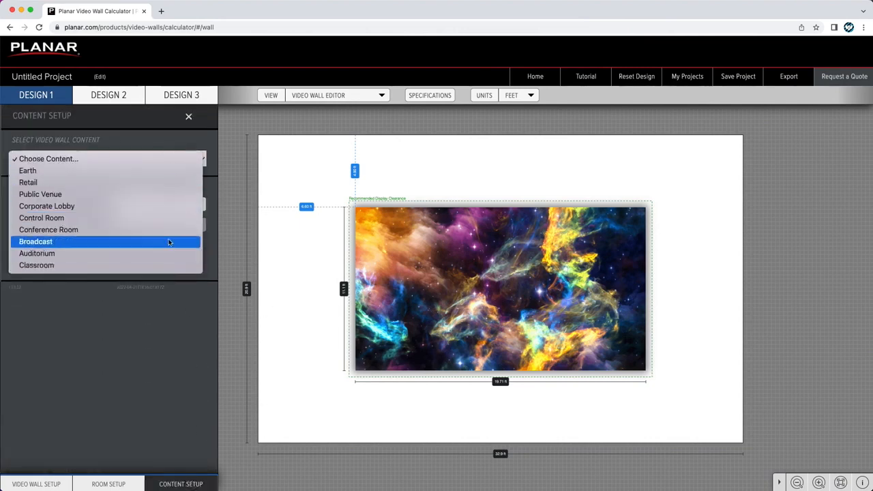
click(173, 210)
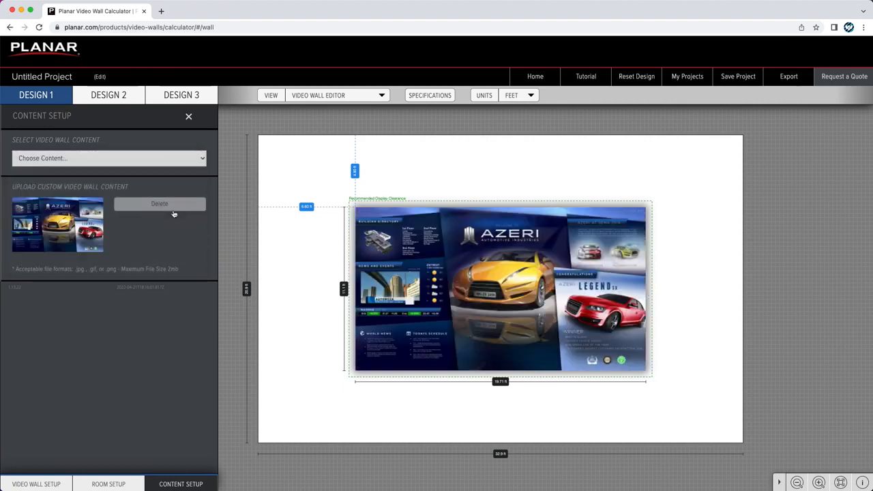
click(183, 206)
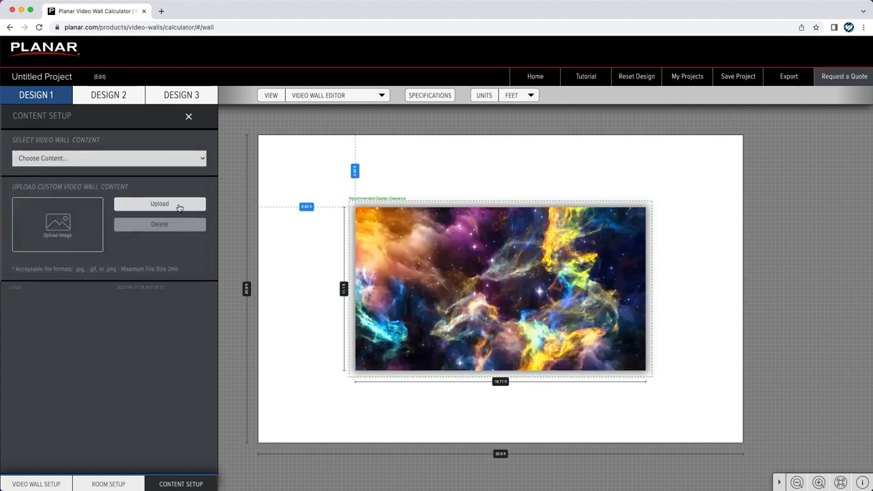
- Upload H-Town Properties BoardromFish.jpg as Design 1's custom video wall content and close the content setup
click(178, 206)
click(374, 201)
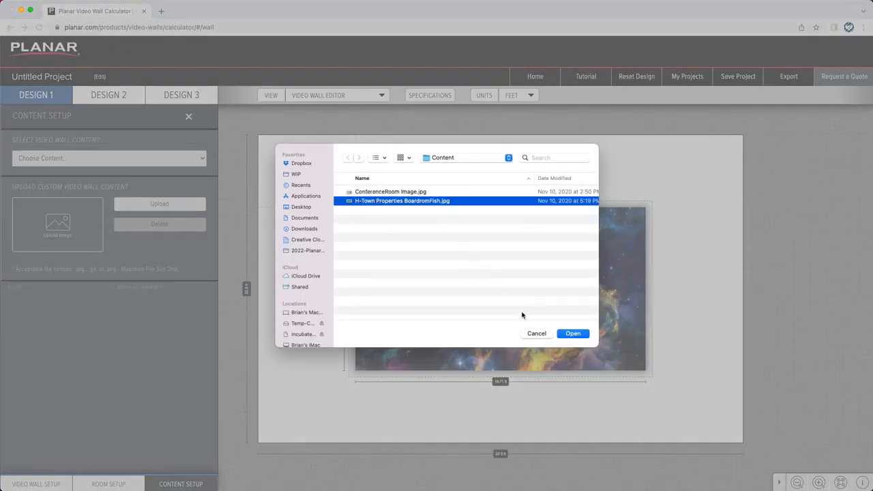
click(584, 334)
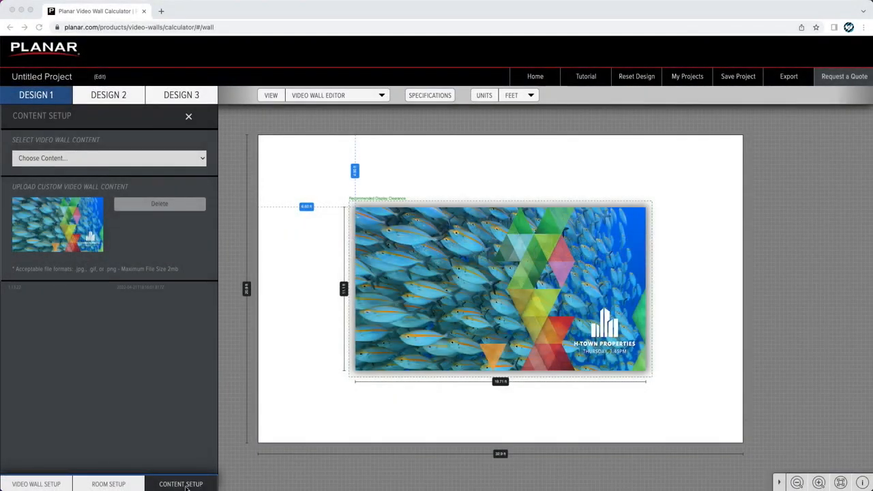
click(186, 484)
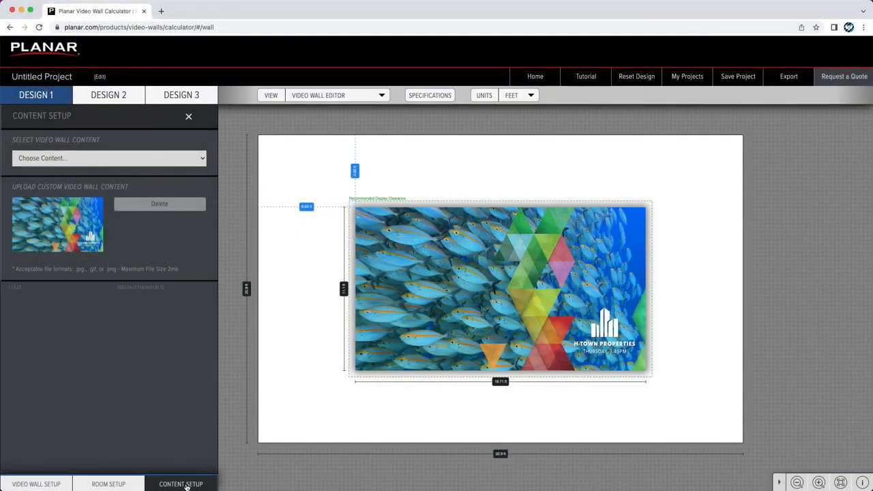
click(186, 485)
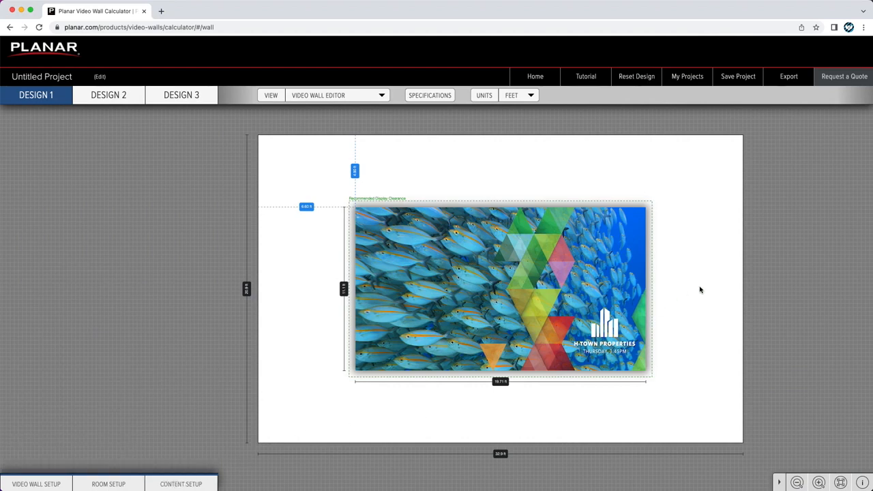
- Save the project as Board Room Video Wall with H-Town Properties as the client name
click(730, 78)
triple_click(393, 138)
text(B)
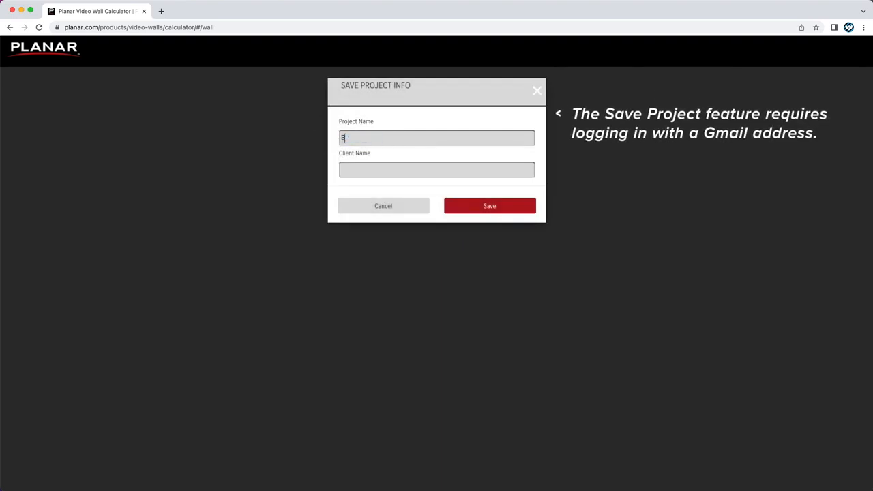
text(oard Room Video Wall)
key(Tab)
text(H-Town Properties)
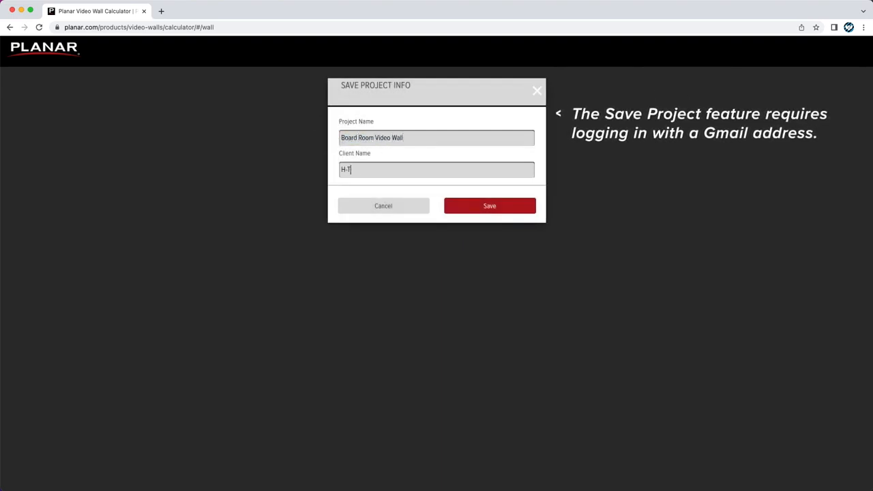
click(483, 208)
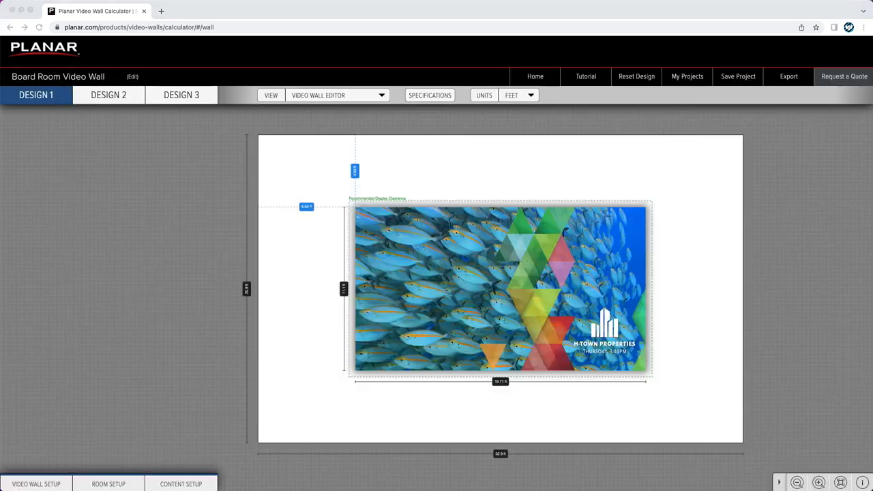
- Look through the list of saved projects in My Projects and return to its beginning
click(694, 79)
click(695, 80)
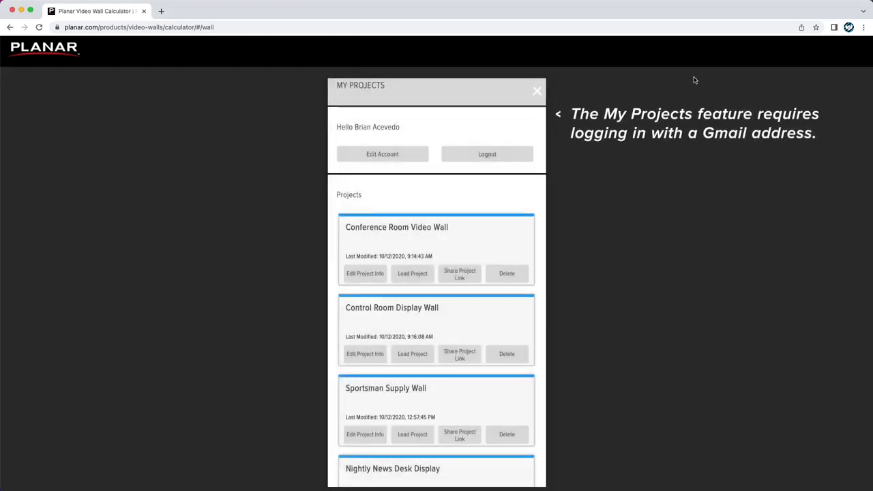
scroll(513, 236, down, 3)
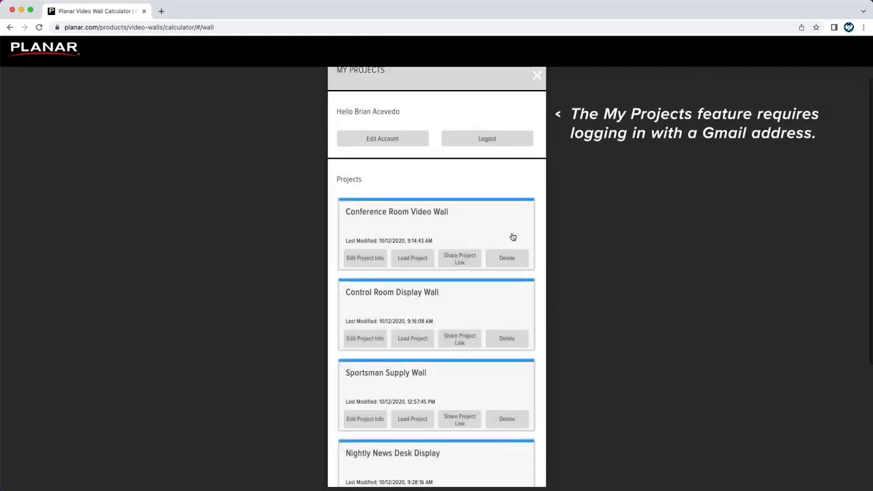
scroll(513, 236, down, 4)
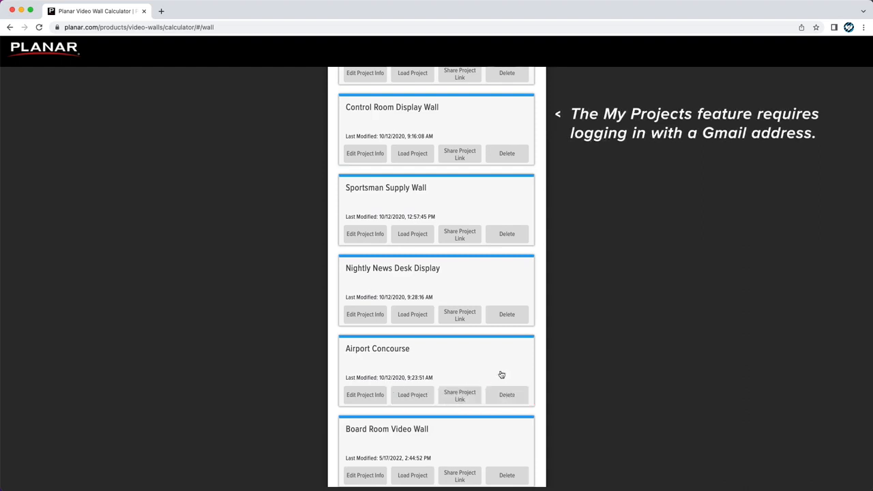
scroll(502, 374, up, 1)
scroll(501, 373, up, 5)
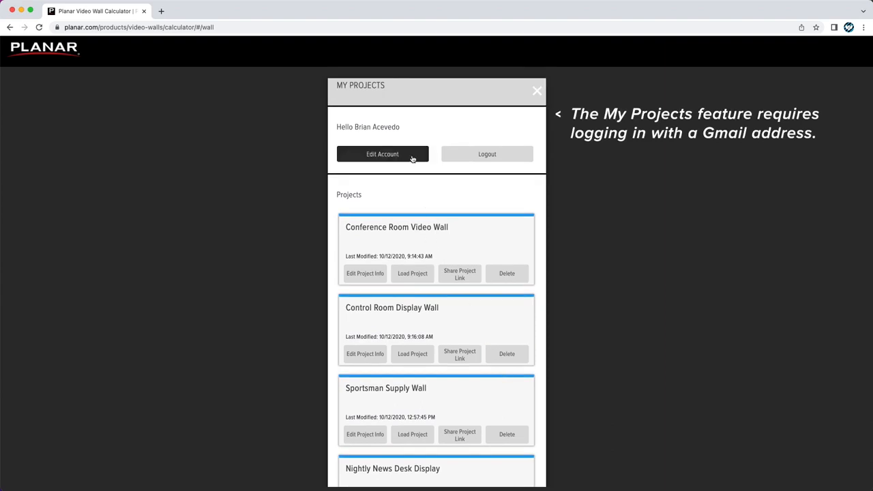
- View the account settings from My Projects, and close them to return to the video wall editor
click(412, 159)
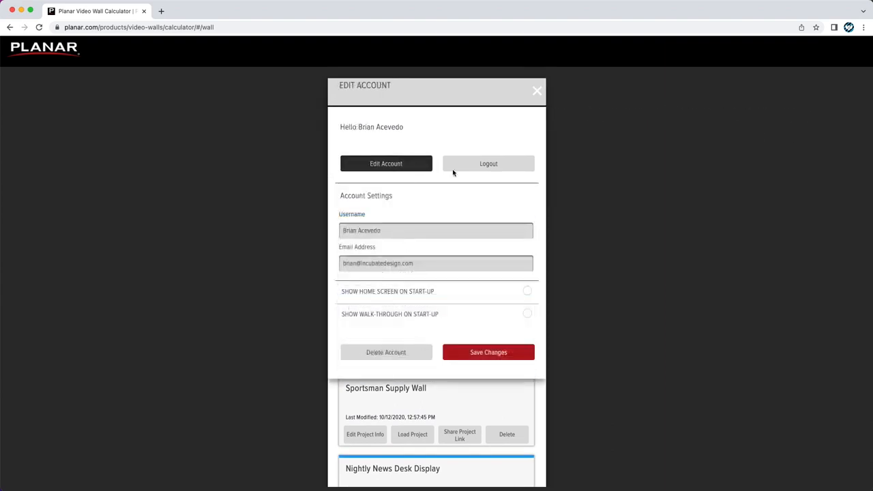
click(534, 91)
click(534, 90)
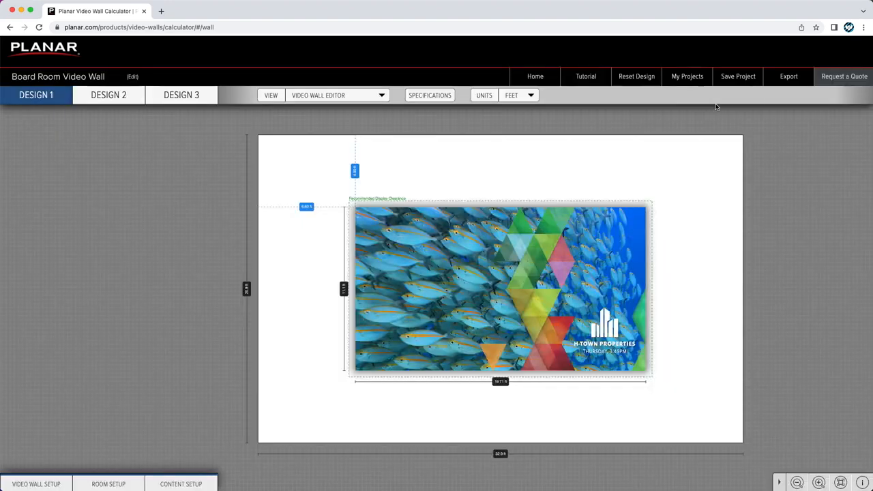
- Export the project as a PDF summary and open the downloaded file
click(782, 77)
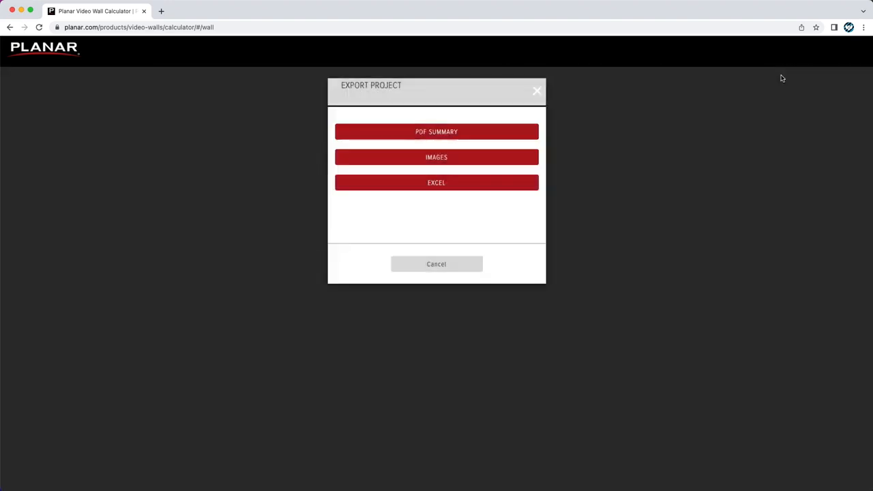
click(501, 139)
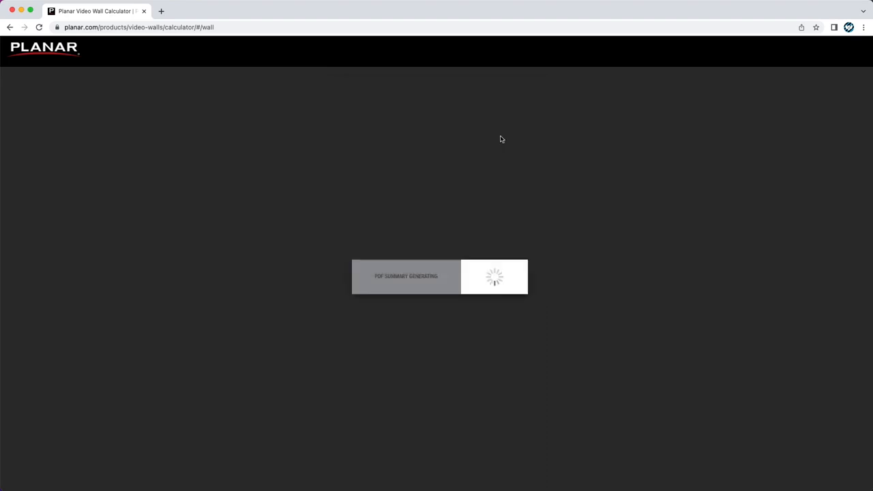
click(496, 276)
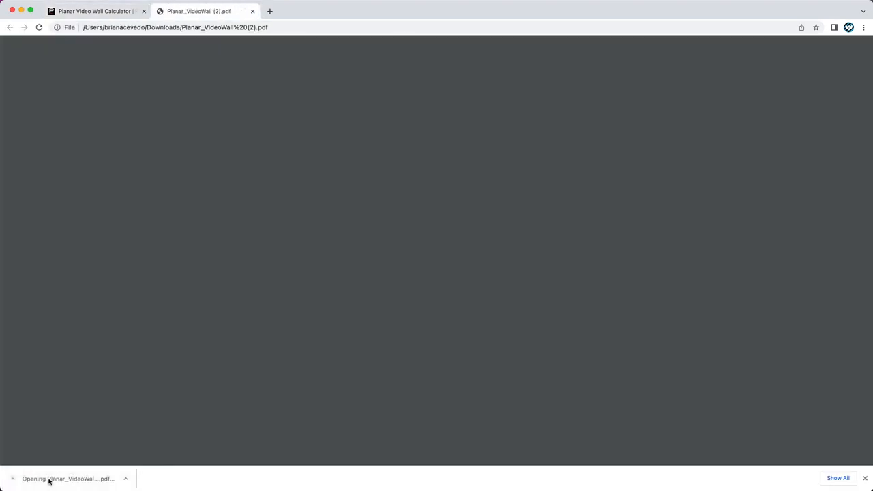
click(48, 479)
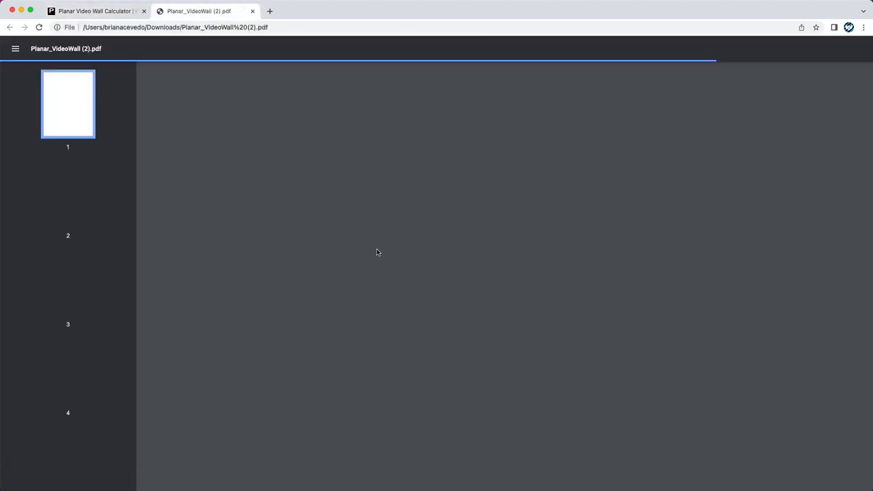
- Review the PDF summary's cover, specification data and Design 1 power cable routing pages, and close the PDF
scroll(450, 263, down, 10)
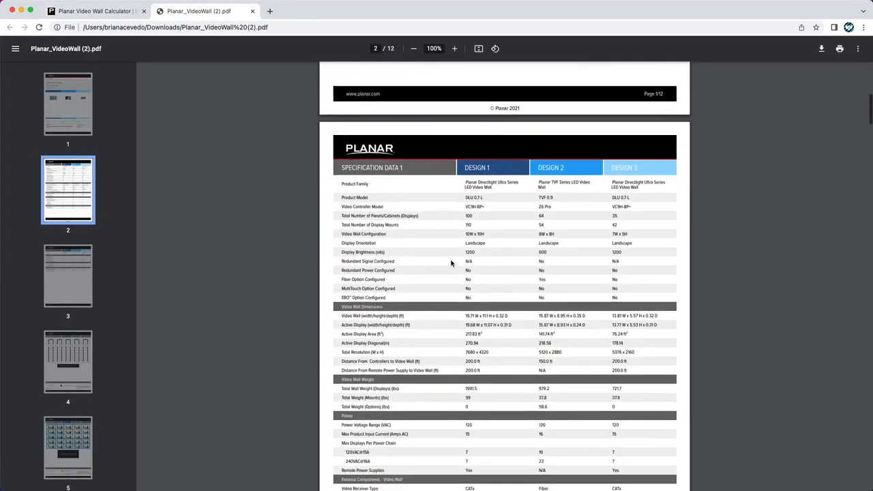
scroll(451, 263, down, 15)
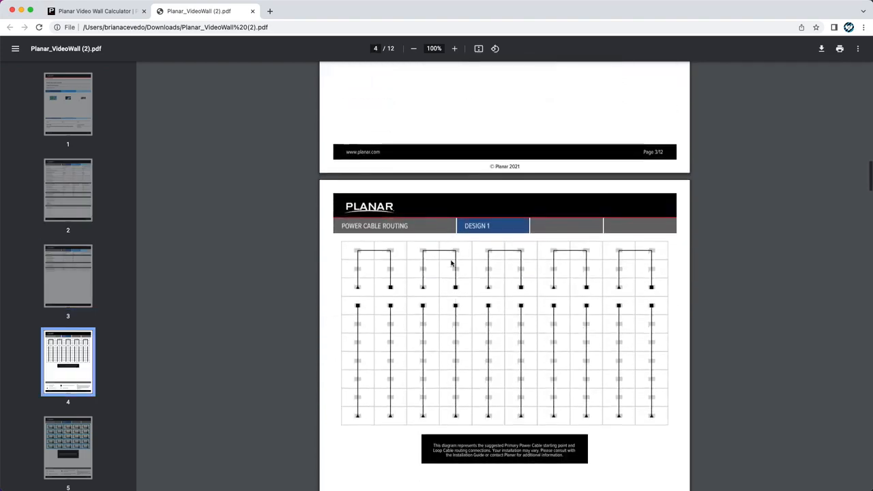
scroll(450, 263, up, 15)
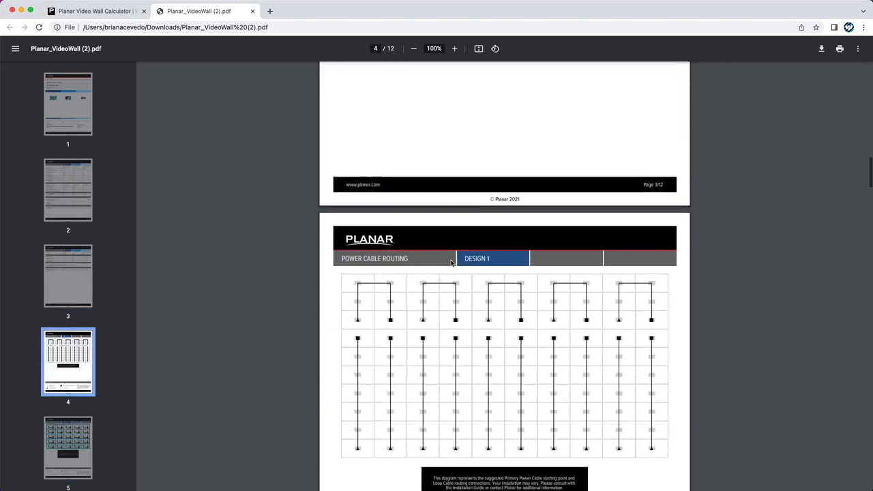
scroll(451, 263, up, 15)
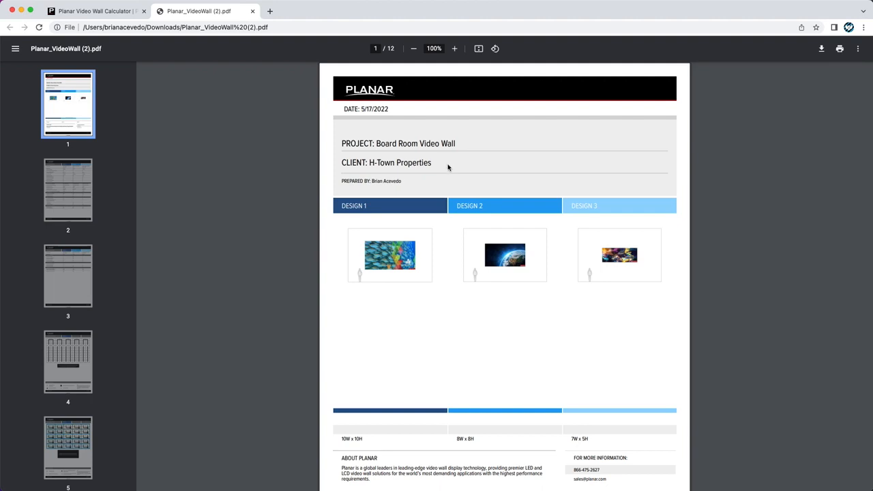
click(252, 11)
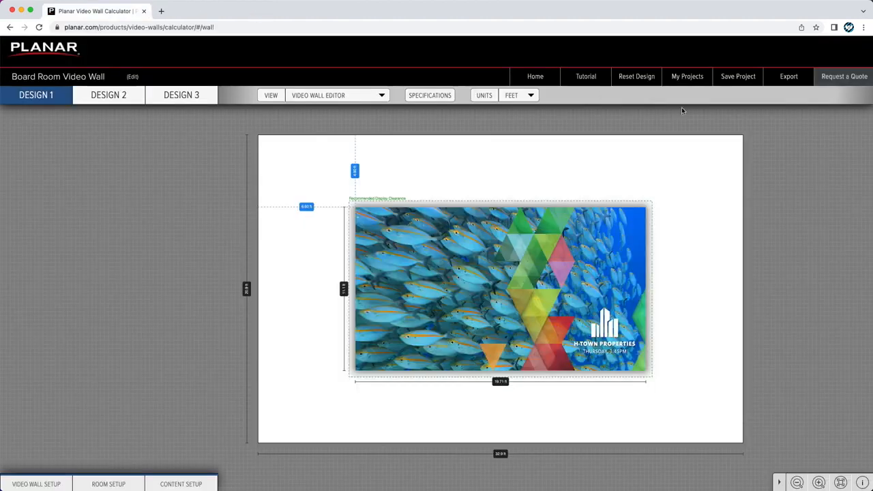
- View the project export options and the quote request's Sales Inquiry form, cancelling out of both
click(790, 77)
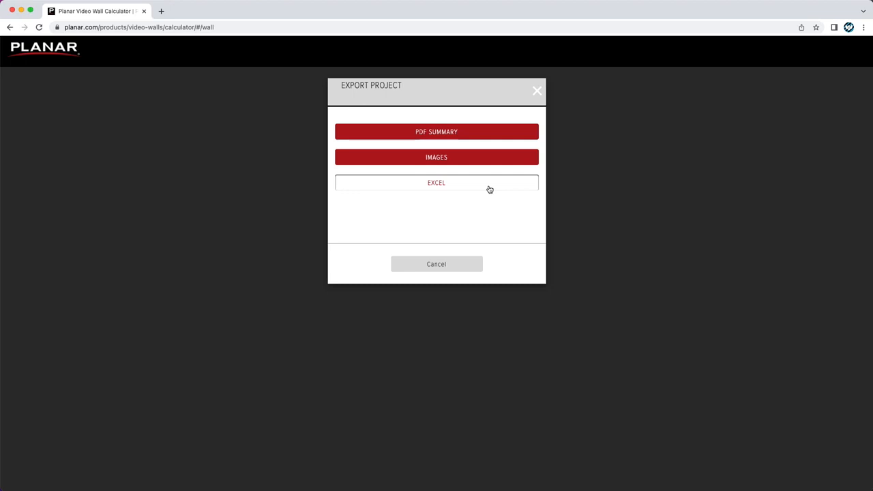
click(467, 266)
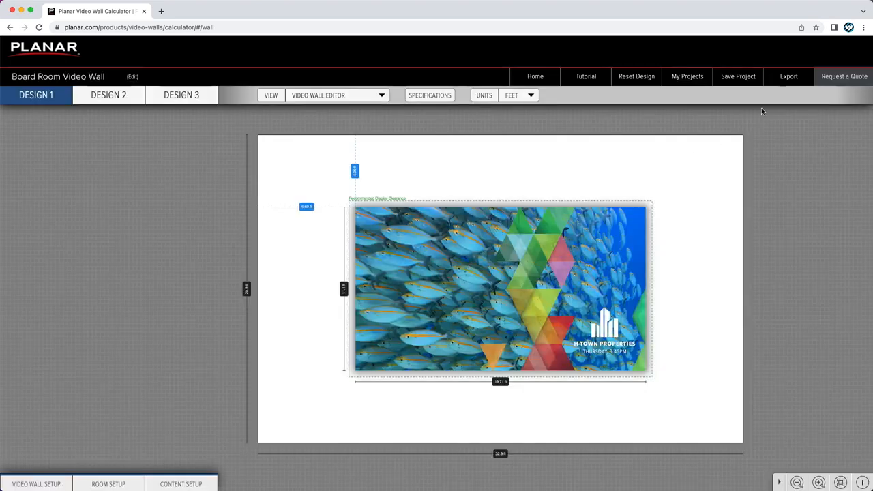
click(826, 74)
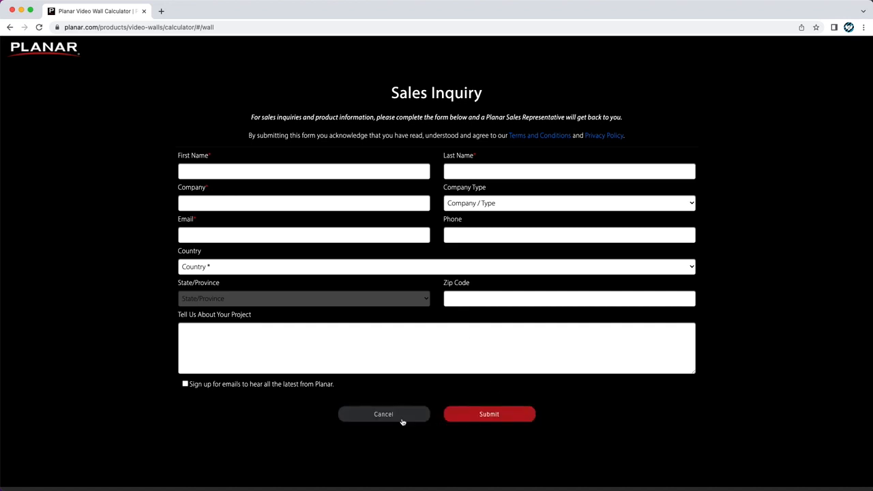
click(402, 422)
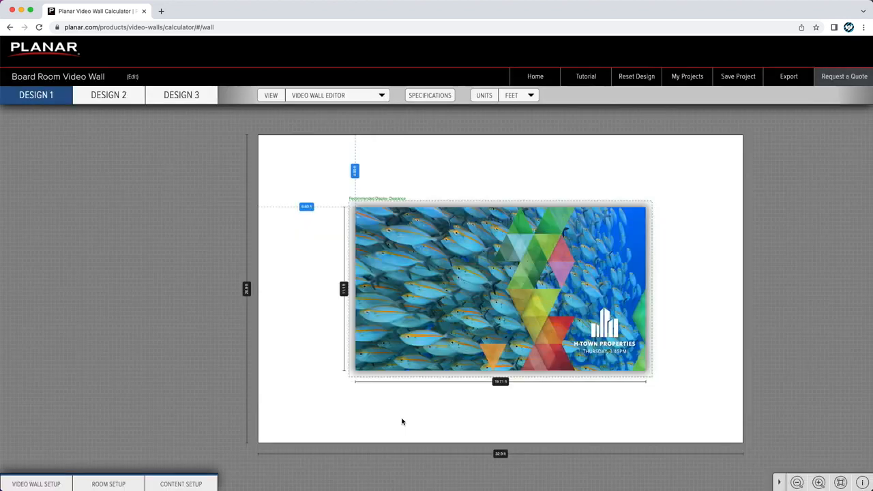